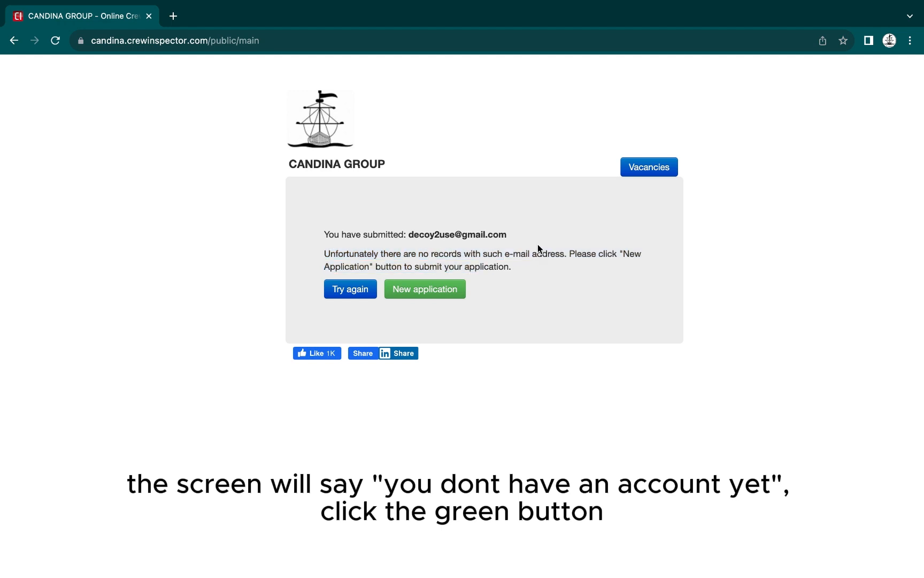
# Start a new crew application and agree to the CrewInspector SIA and CANDINA GROUP terms
pyautogui.click(423, 289)
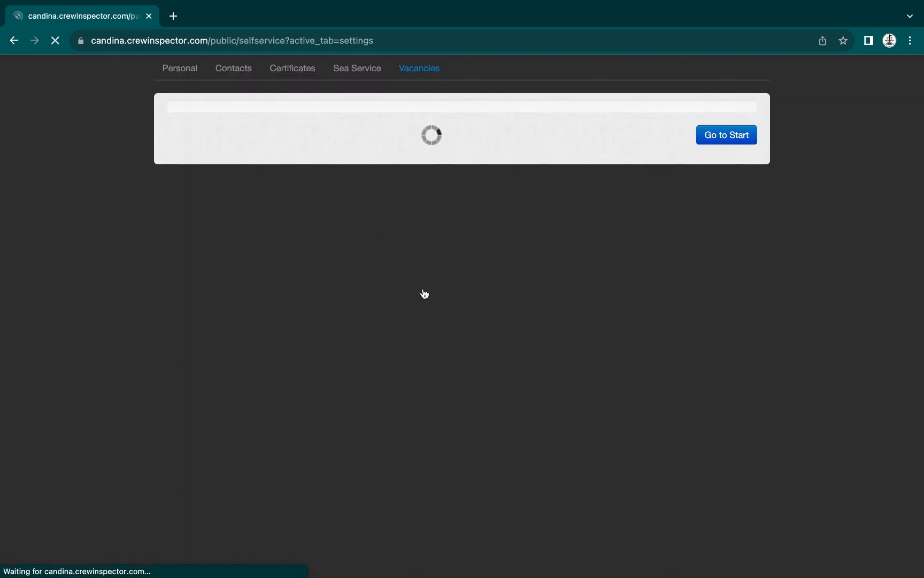
pyautogui.click(204, 258)
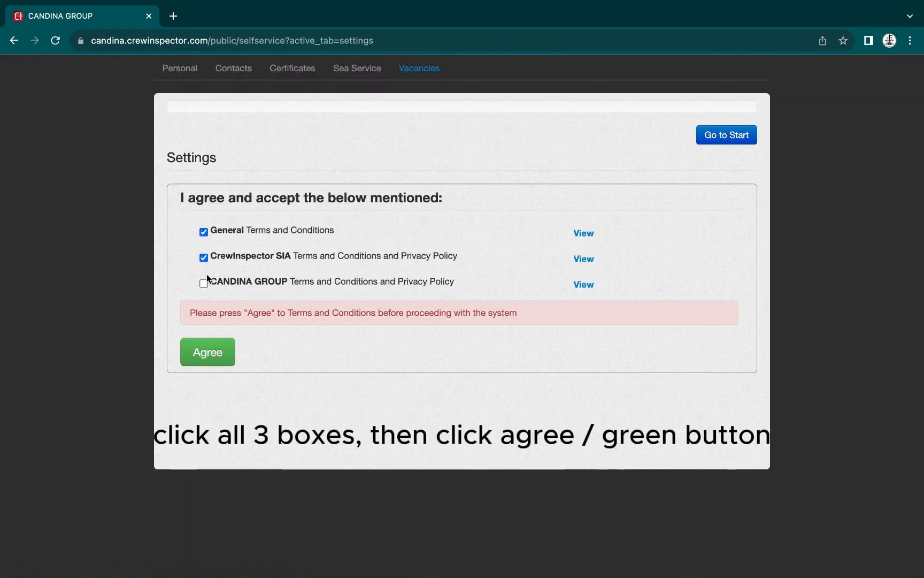
pyautogui.click(204, 283)
pyautogui.click(208, 352)
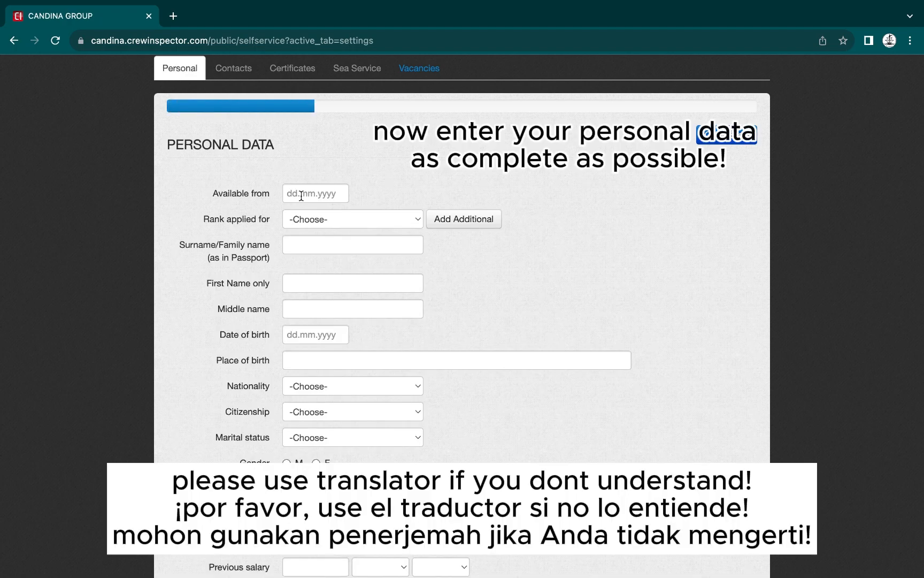
# Enter 31.07.2023 as the Available from date
pyautogui.click(300, 194)
pyautogui.write('31.')
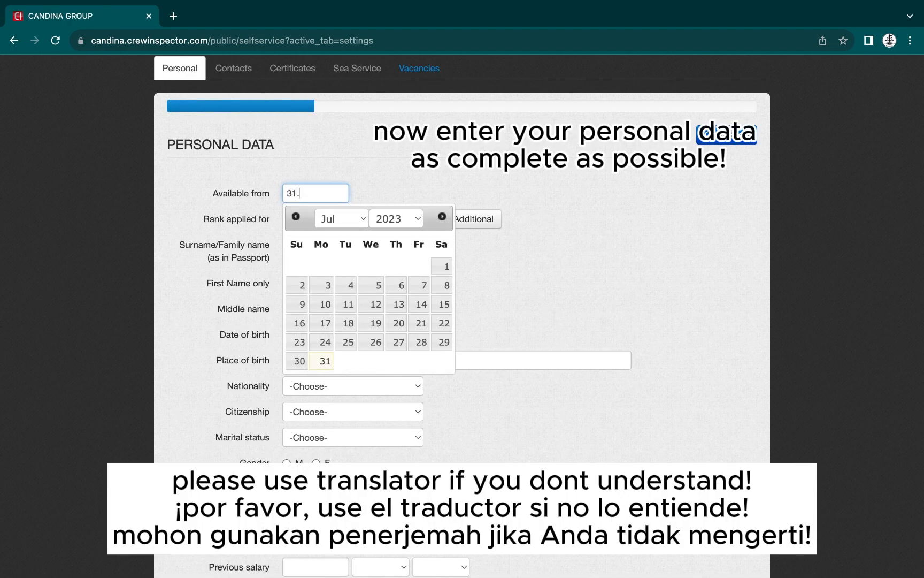
pyautogui.write('07.2023')
pyautogui.press('Tab')
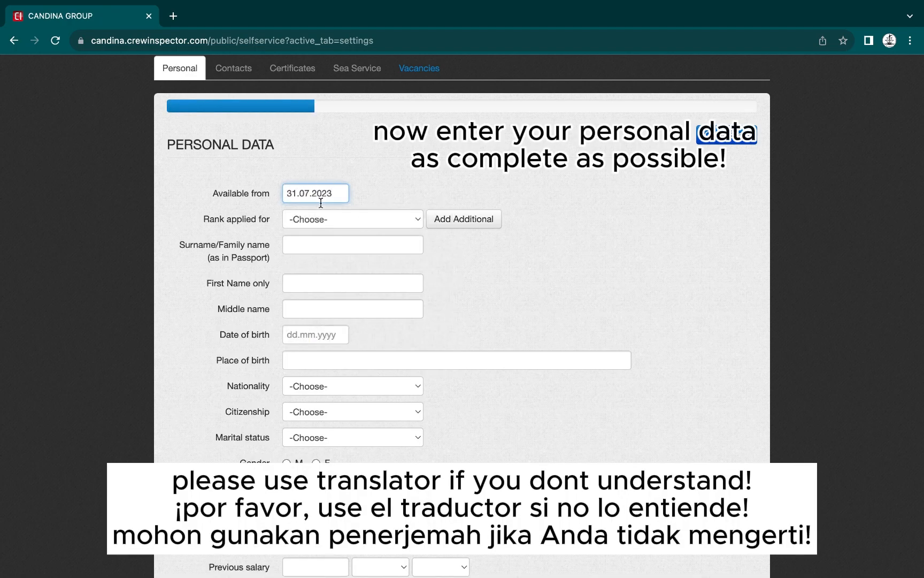
# Set Rank applied for to Chief Engineer, replacing the initial Chief Engineer Tanker choice
pyautogui.click(317, 218)
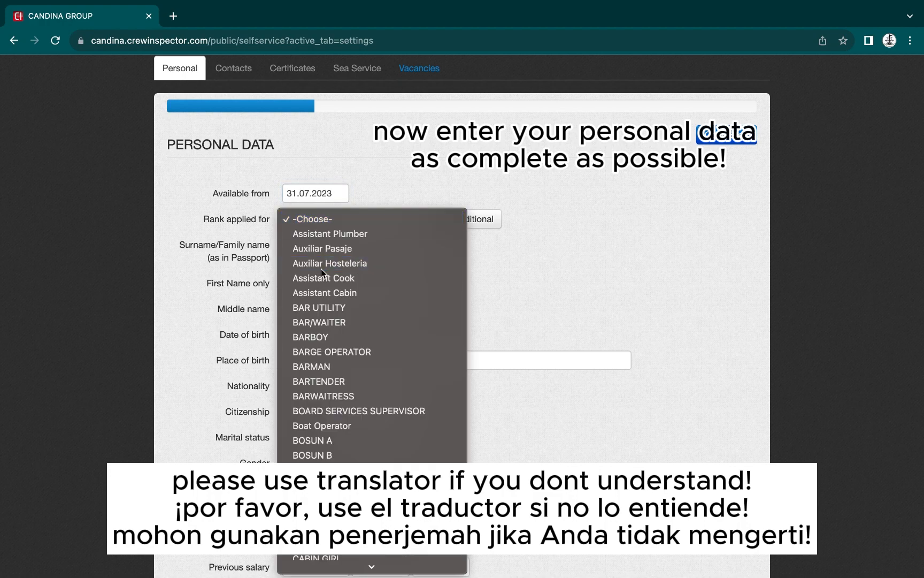
pyautogui.scroll(-5, 321, 269)
pyautogui.press('c')
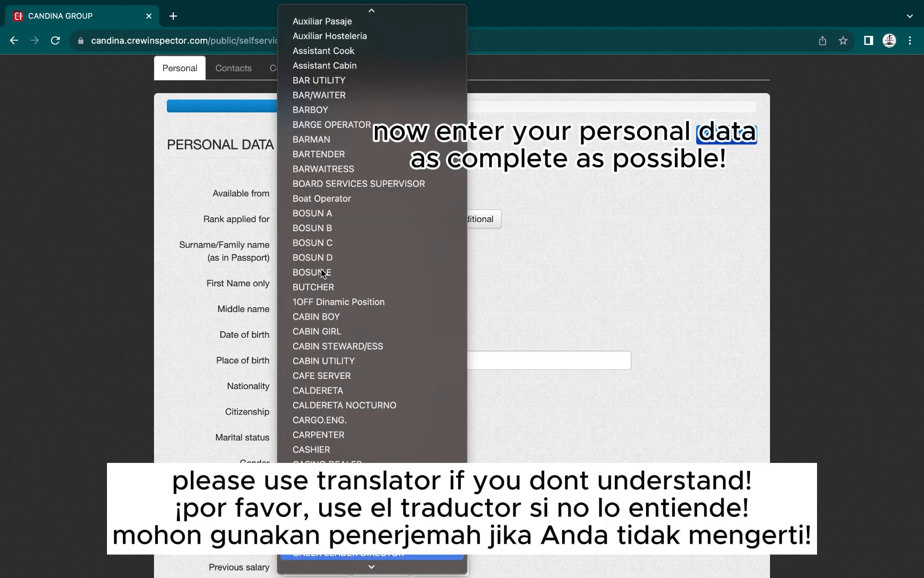
pyautogui.scroll(-2, 321, 268)
pyautogui.scroll(-3, 318, 260)
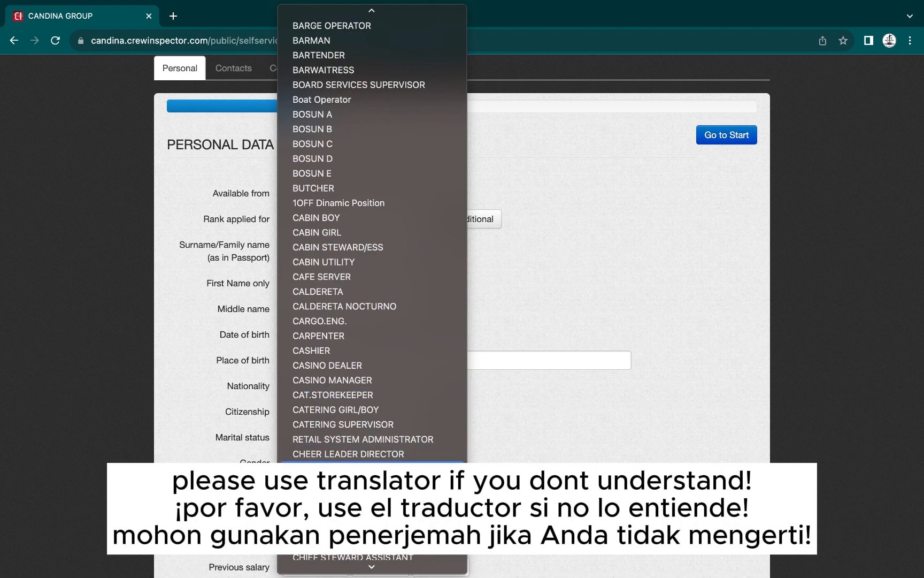
pyautogui.click(335, 512)
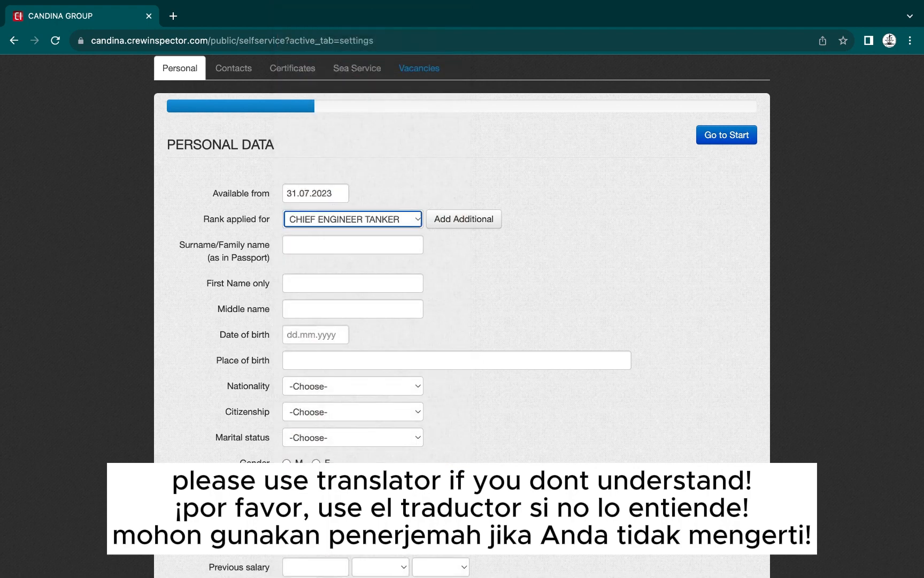
pyautogui.click(415, 224)
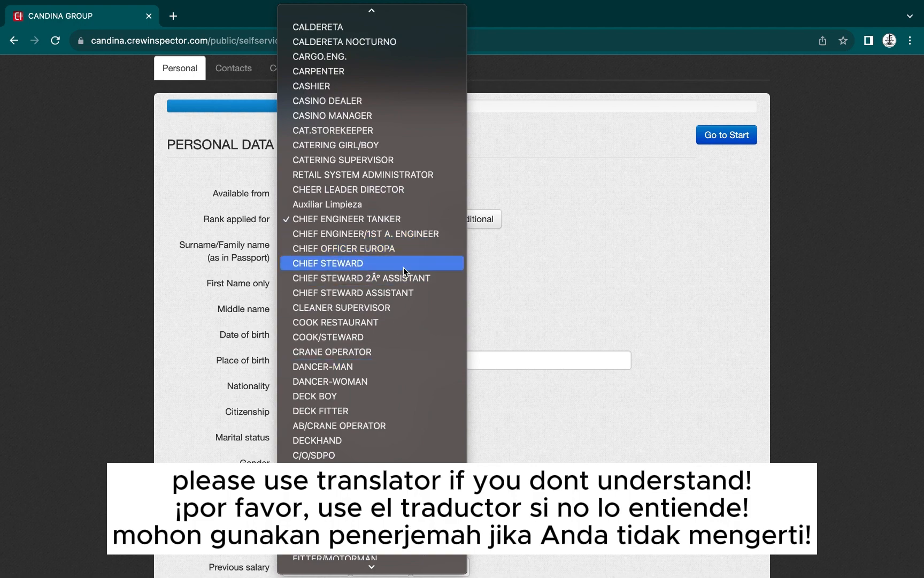
pyautogui.scroll(-20, 404, 268)
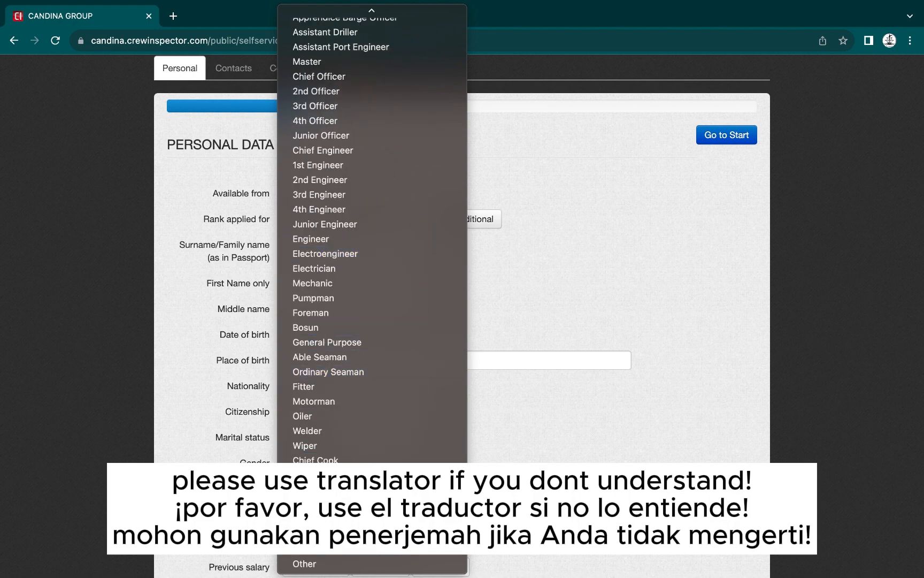
pyautogui.click(366, 148)
pyautogui.click(321, 244)
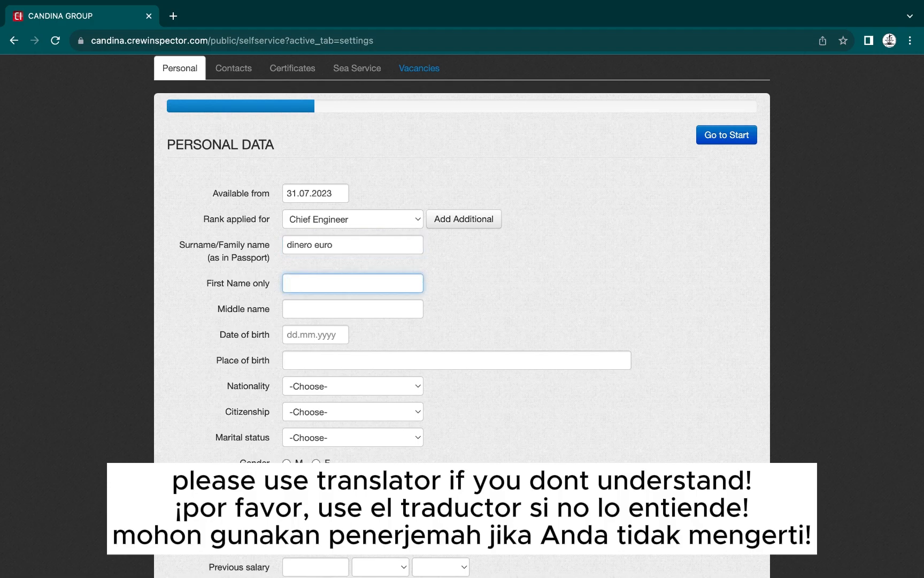
# Enter the applicant's first name, birth date 01.01.1991 and place of birth spain
pyautogui.write('dolla')
pyautogui.press('Tab')
pyautogui.press('Tab')
pyautogui.write('01.')
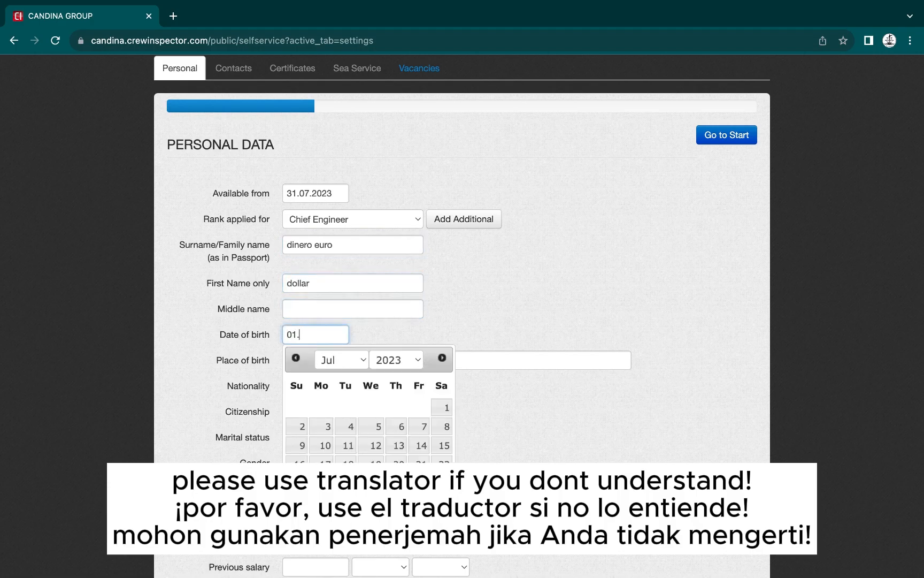
pyautogui.write('01.1991')
pyautogui.scroll(-2, 332, 268)
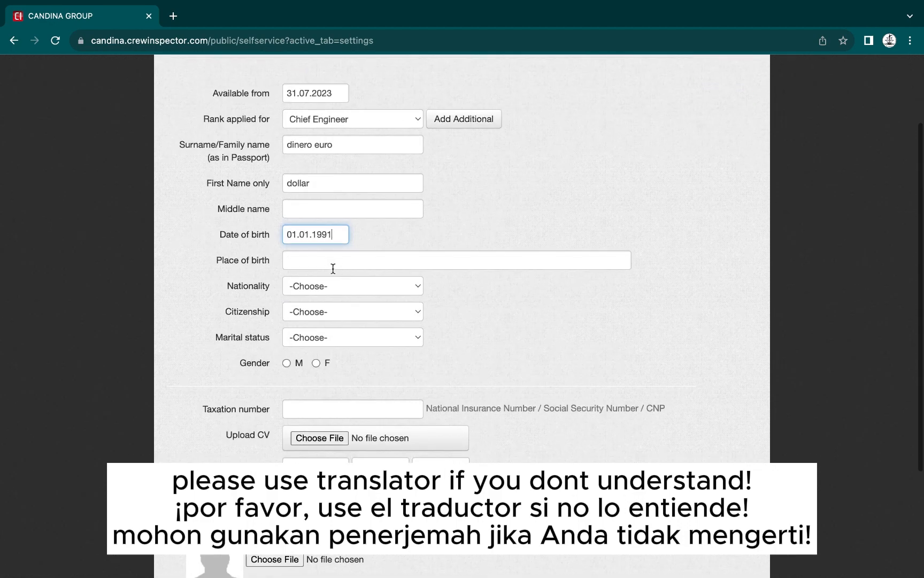
pyautogui.click(332, 266)
pyautogui.write('spain')
# Set nationality to AUSTRALIA and citizenship to Citizen
pyautogui.click(340, 286)
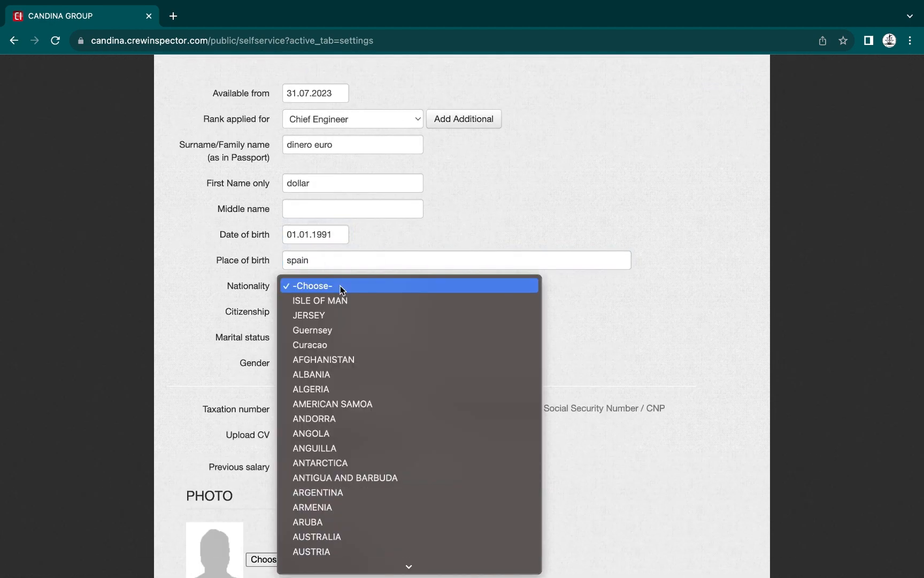
pyautogui.press('s')
pyautogui.press('a')
pyautogui.click(331, 204)
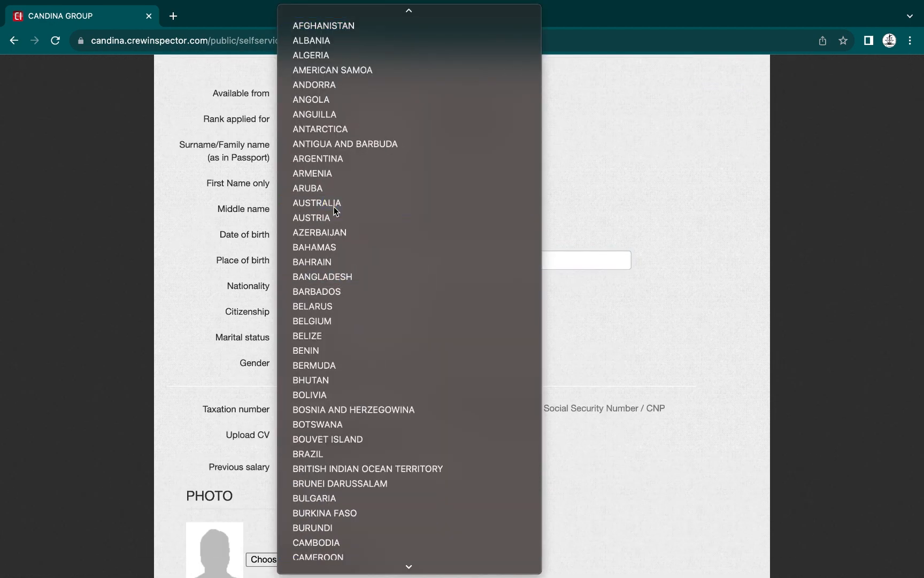
pyautogui.scroll(-3, 308, 352)
pyautogui.click(324, 229)
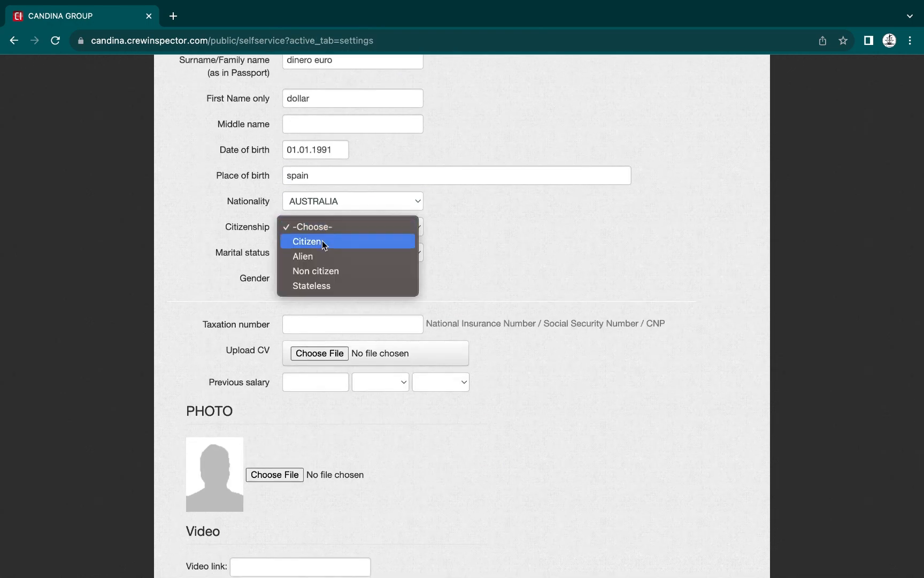
pyautogui.click(322, 241)
# Set marital status to Married, gender M, and enter the taxation number
pyautogui.click(315, 254)
pyautogui.click(317, 262)
pyautogui.click(300, 253)
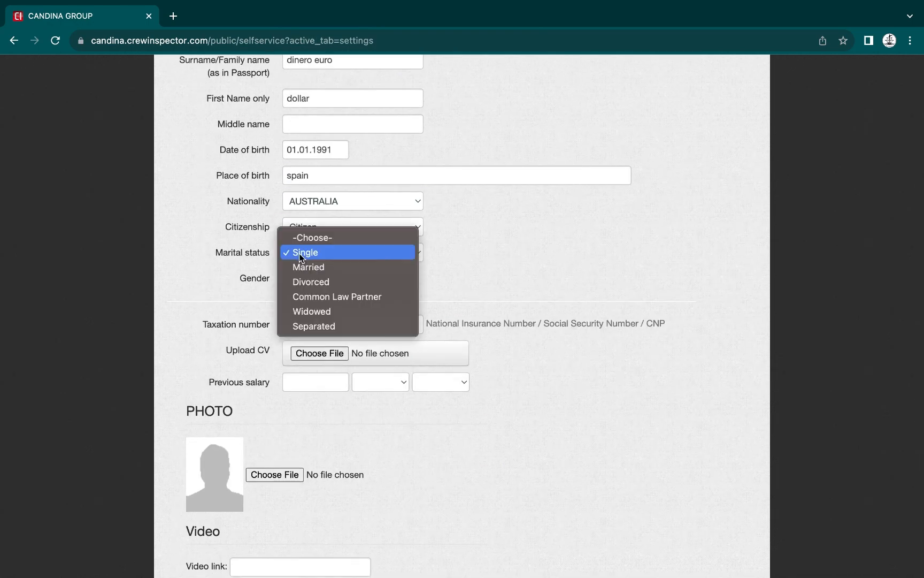
pyautogui.click(305, 267)
pyautogui.click(287, 278)
pyautogui.scroll(-2, 294, 267)
pyautogui.click(300, 262)
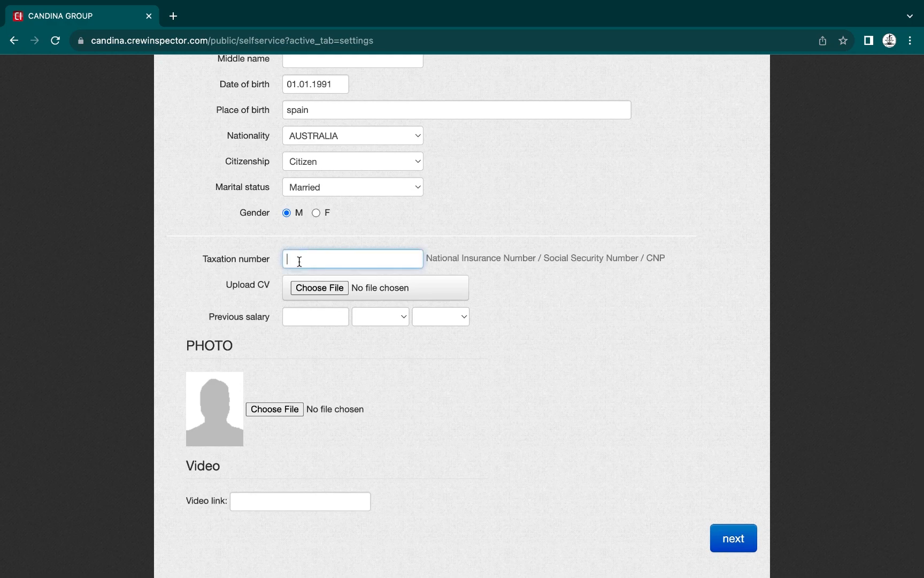
pyautogui.write('abcdefg')
# Attach CV decoy.doc from Downloads as the CV
pyautogui.click(312, 289)
pyautogui.click(508, 227)
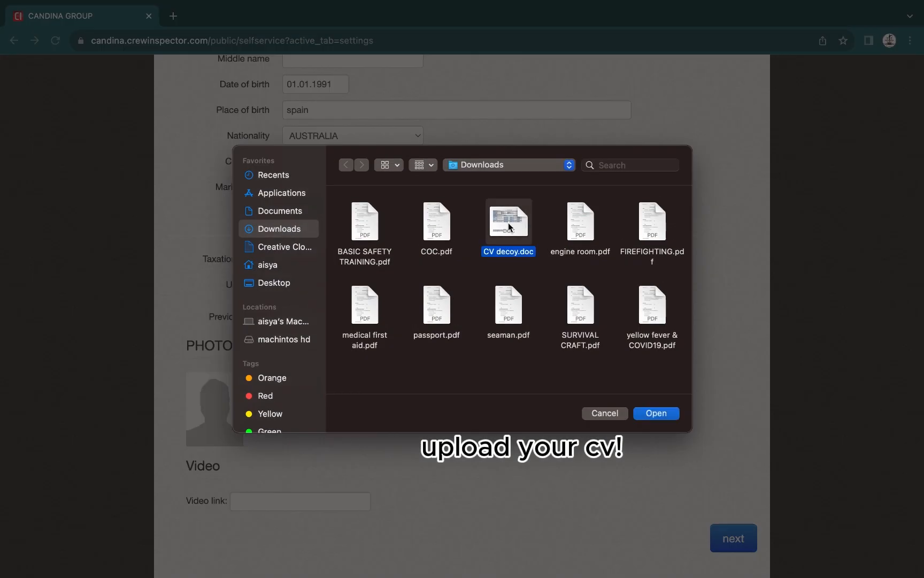
pyautogui.click(667, 416)
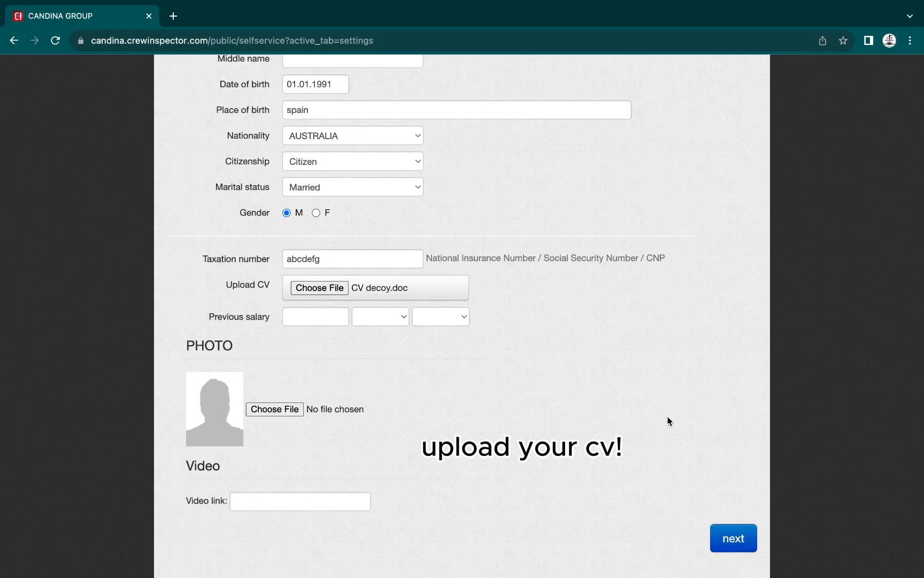
# Set previous salary to 10000 USD monthly and save the personal data
pyautogui.click(303, 319)
pyautogui.write('10000')
pyautogui.click(377, 317)
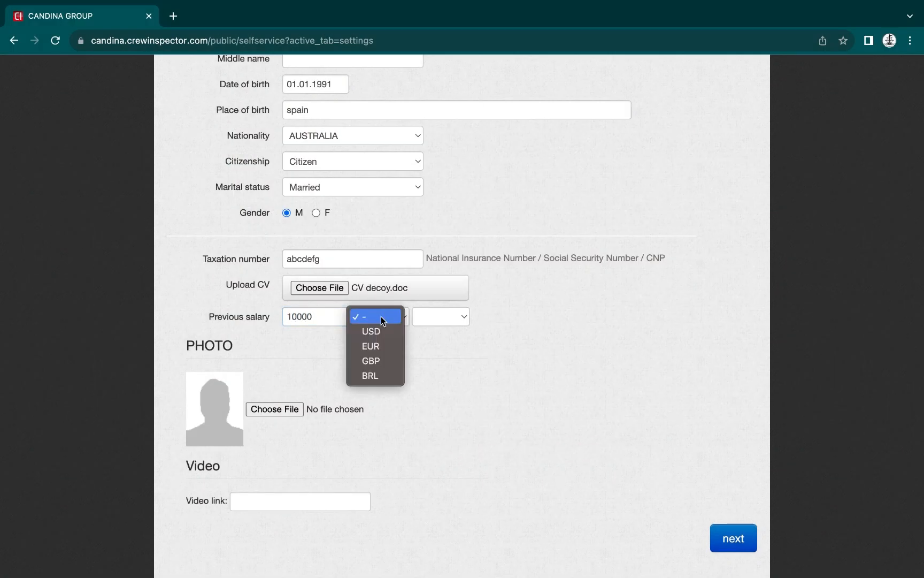
pyautogui.click(383, 335)
pyautogui.click(433, 319)
pyautogui.click(438, 347)
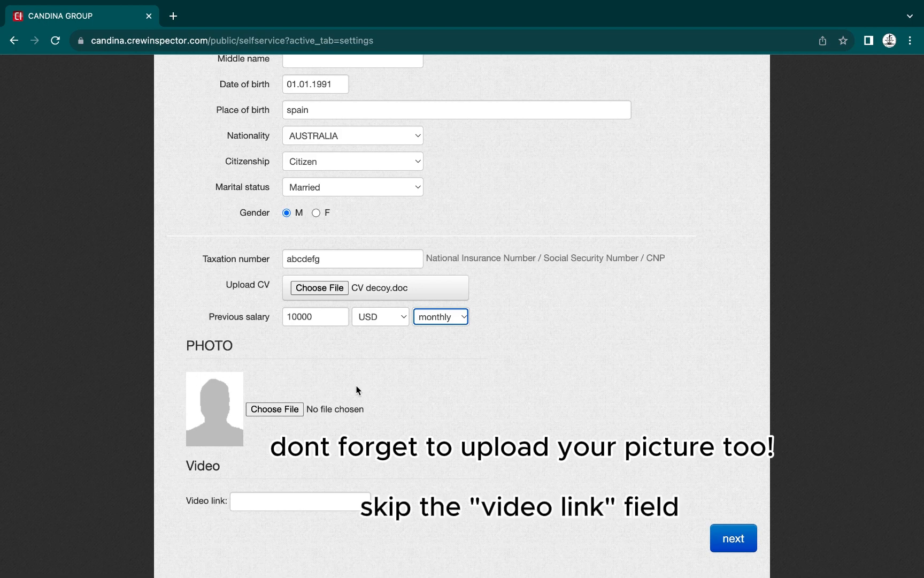
pyautogui.click(726, 543)
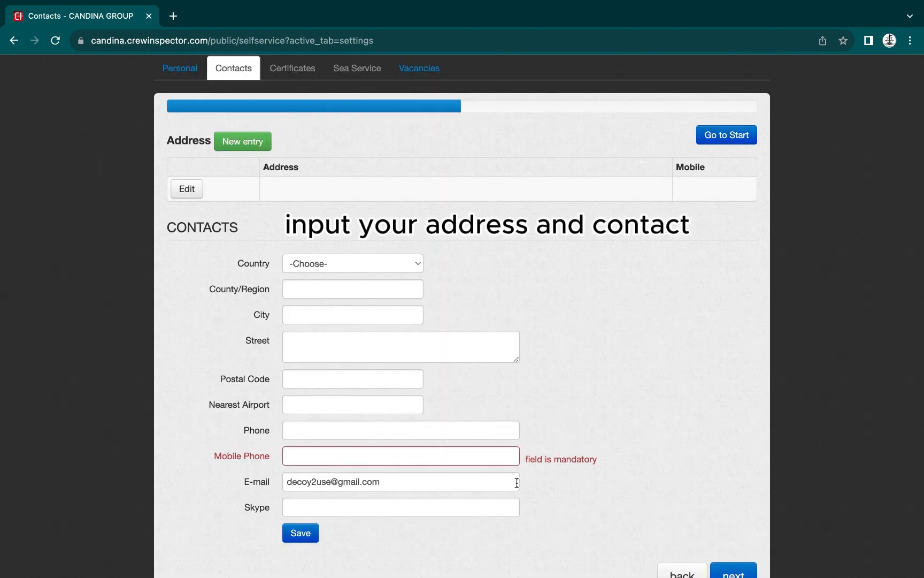
# Fill in the address with country AUSTRALIA, the region, city and street
pyautogui.click(360, 262)
pyautogui.write('au')
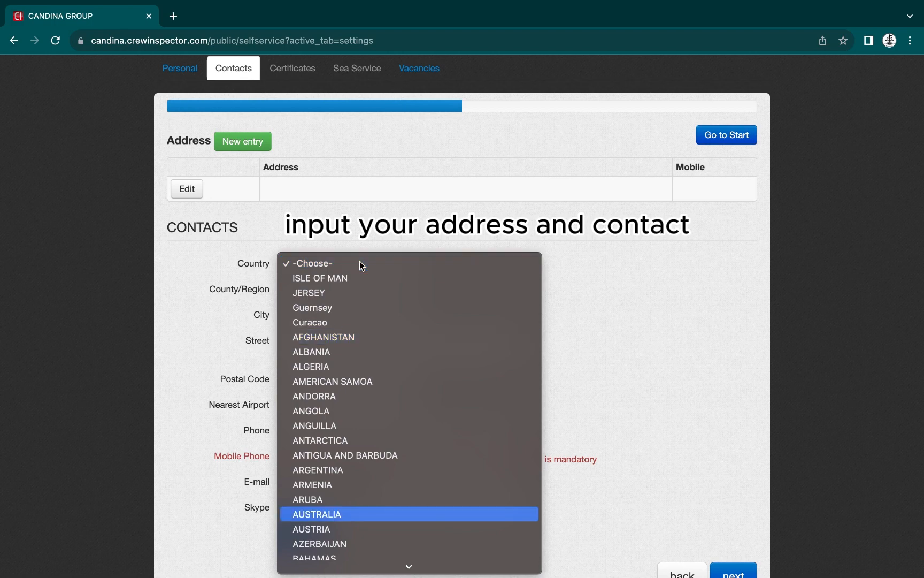
pyautogui.press('Return')
pyautogui.click(348, 287)
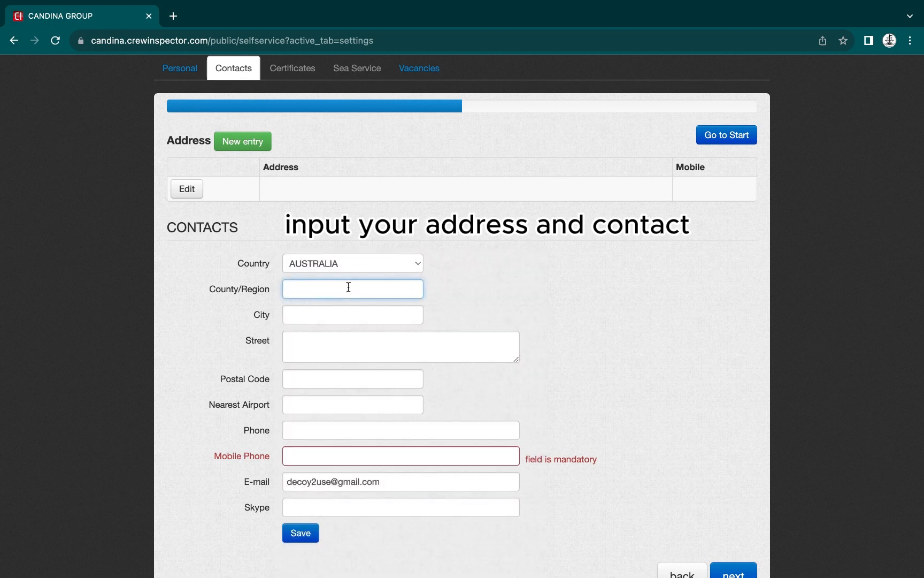
pyautogui.write('australia')
pyautogui.press('Tab')
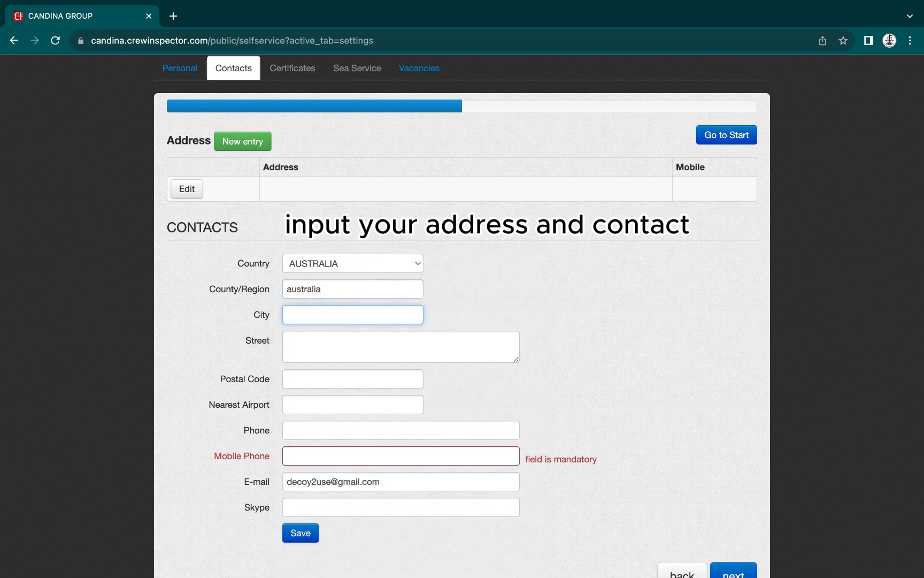
pyautogui.write('adelaide')
pyautogui.press('Tab')
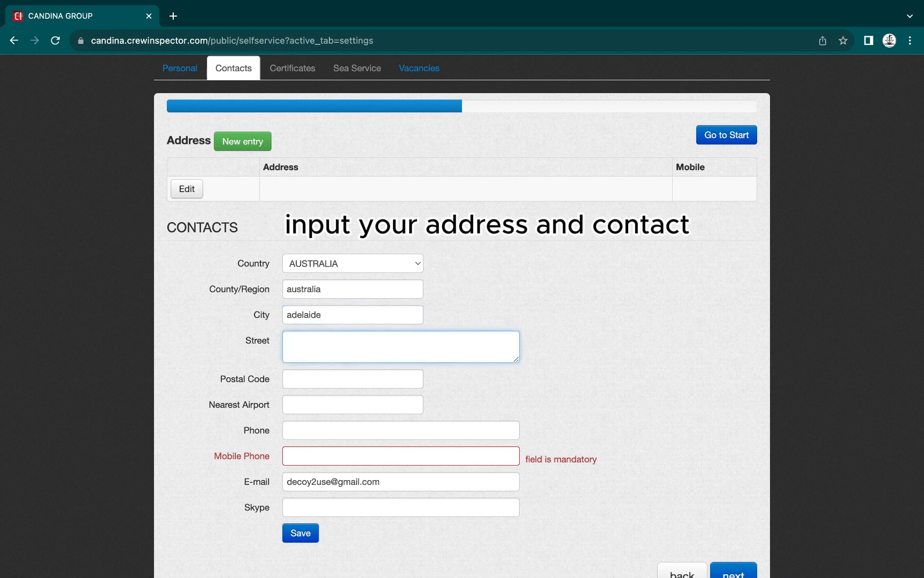
pyautogui.write('pound')
pyautogui.press('super+a')
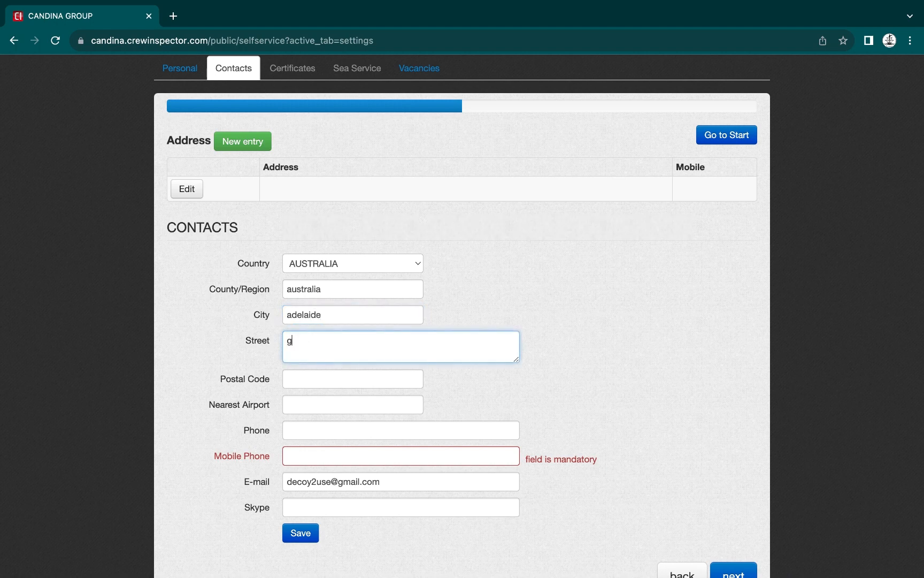
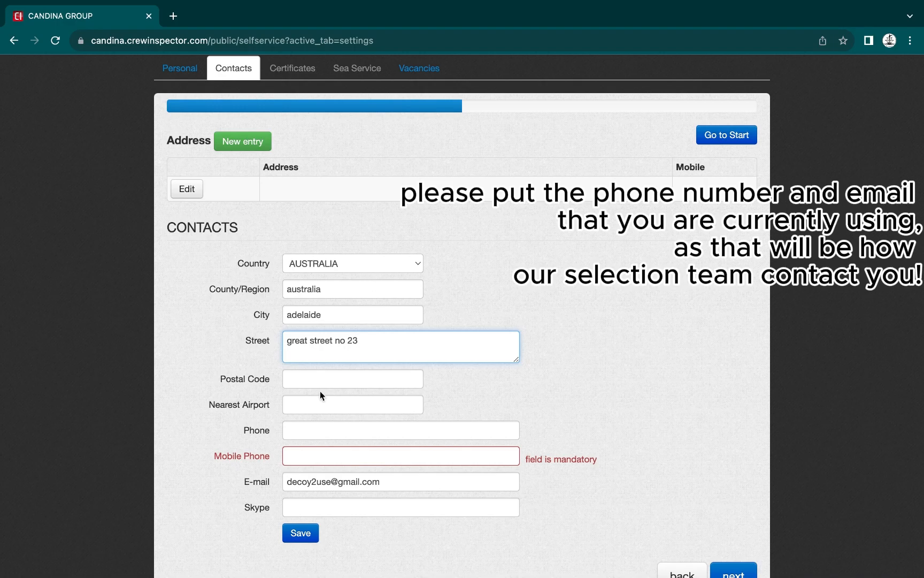
# Add the postal code, nearest airport ADL and the mobile number, then save
pyautogui.click(316, 380)
pyautogui.write('ab771')
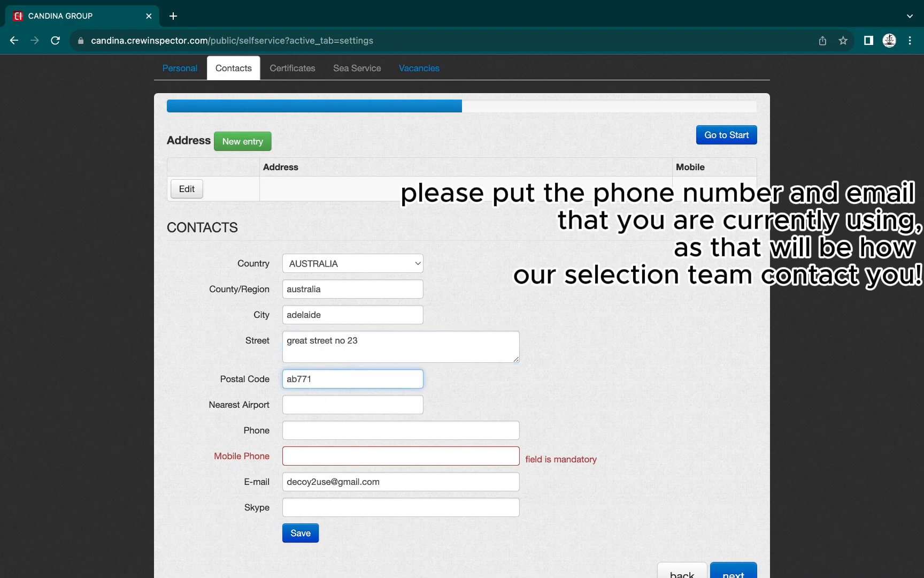
pyautogui.click(324, 404)
pyautogui.write('adelaide')
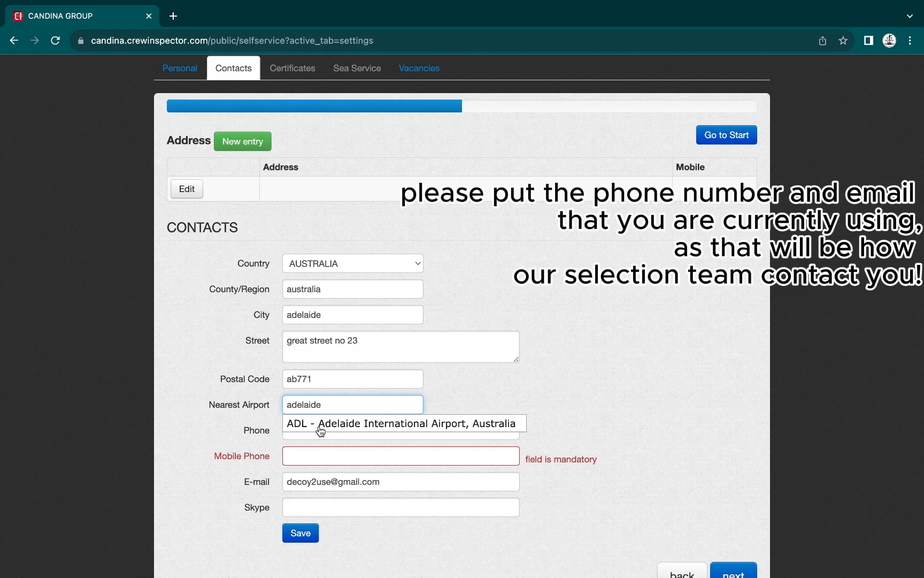
pyautogui.click(320, 425)
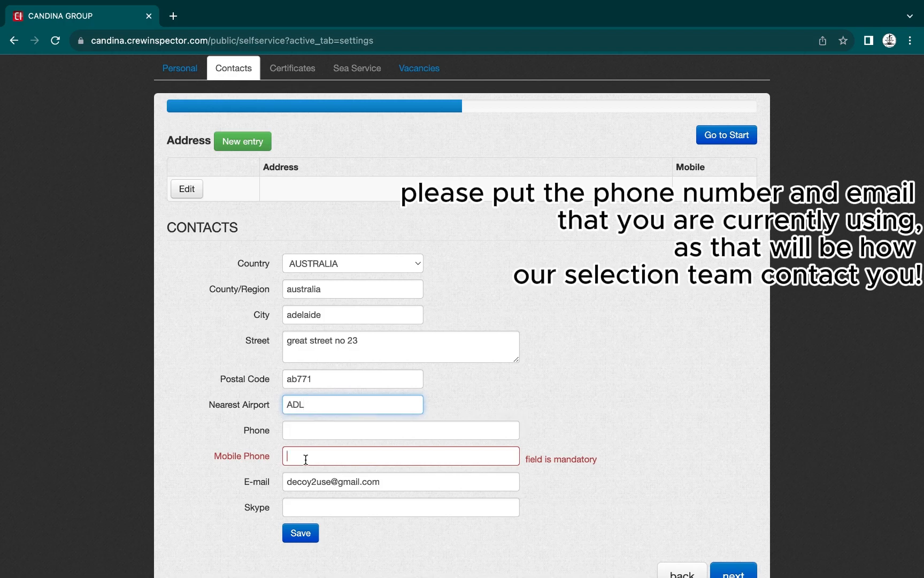
pyautogui.click(306, 459)
pyautogui.write('+61')
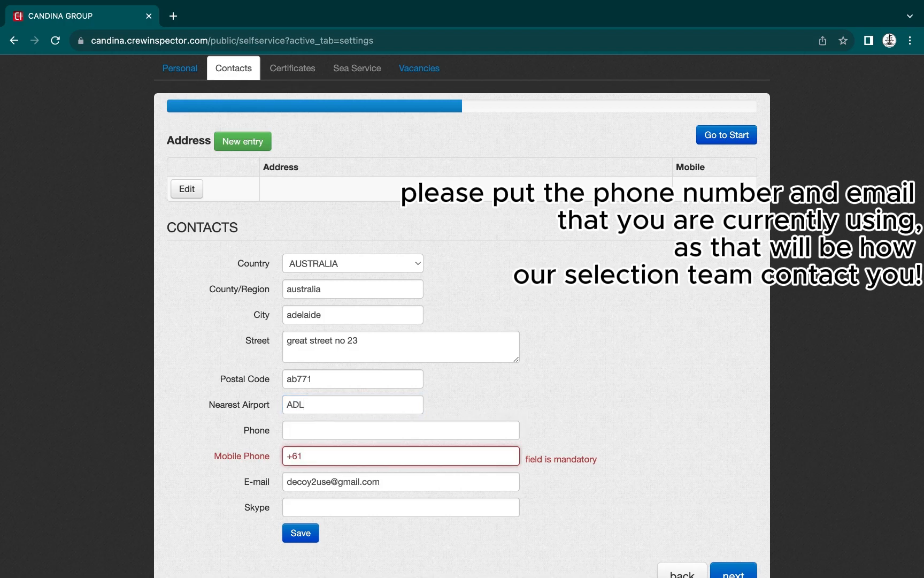
pyautogui.write('111111111')
pyautogui.scroll(-2, 299, 476)
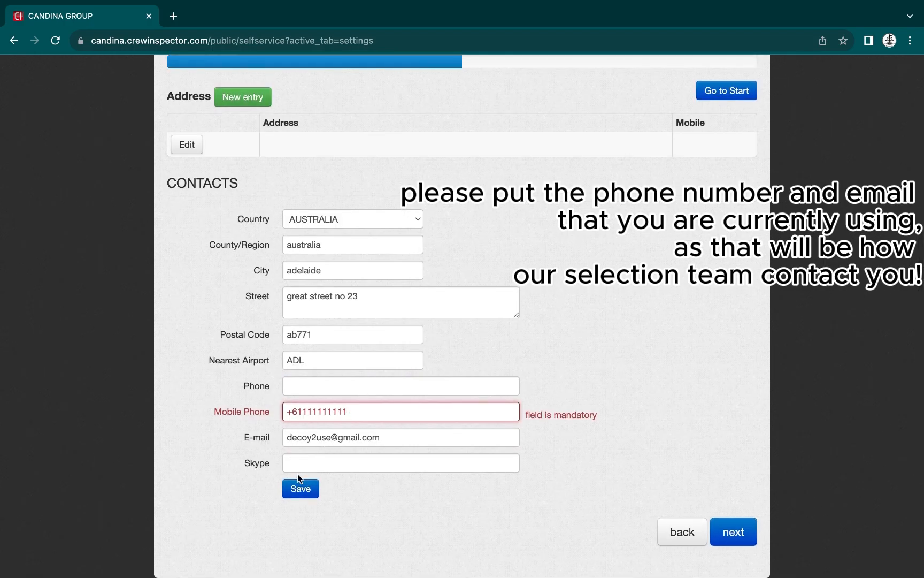
pyautogui.click(300, 488)
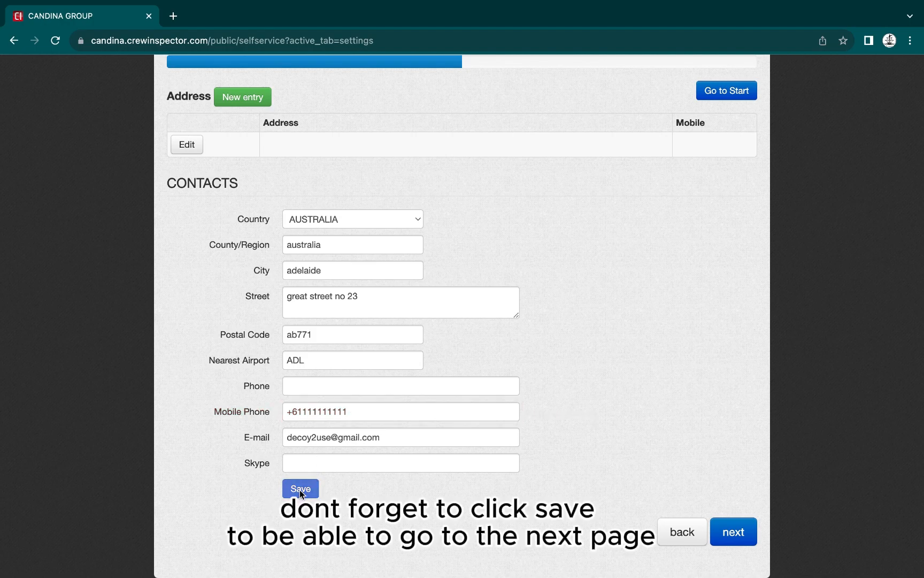
# Move to Certificates and start a COC Endorsement issued in AUSTRALIA
pyautogui.click(734, 265)
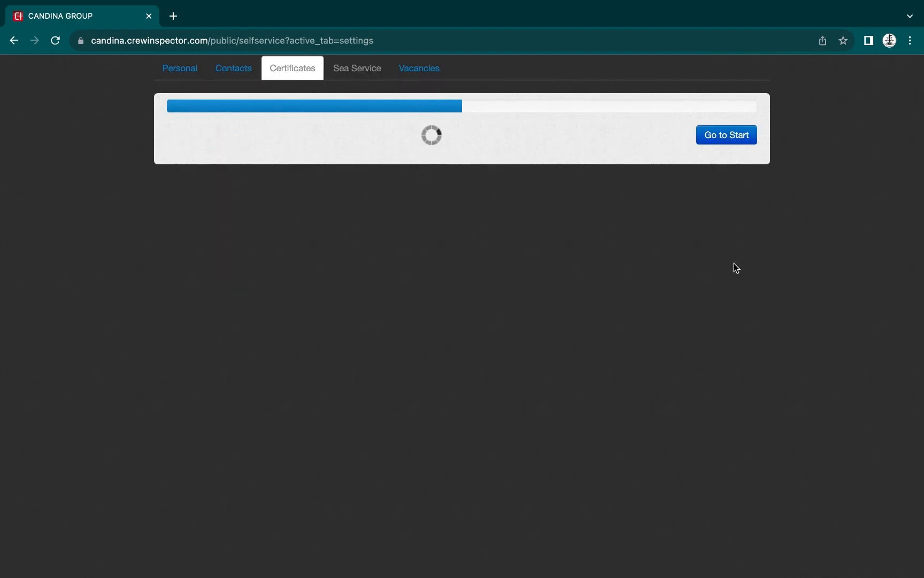
pyautogui.scroll(-3, 260, 206)
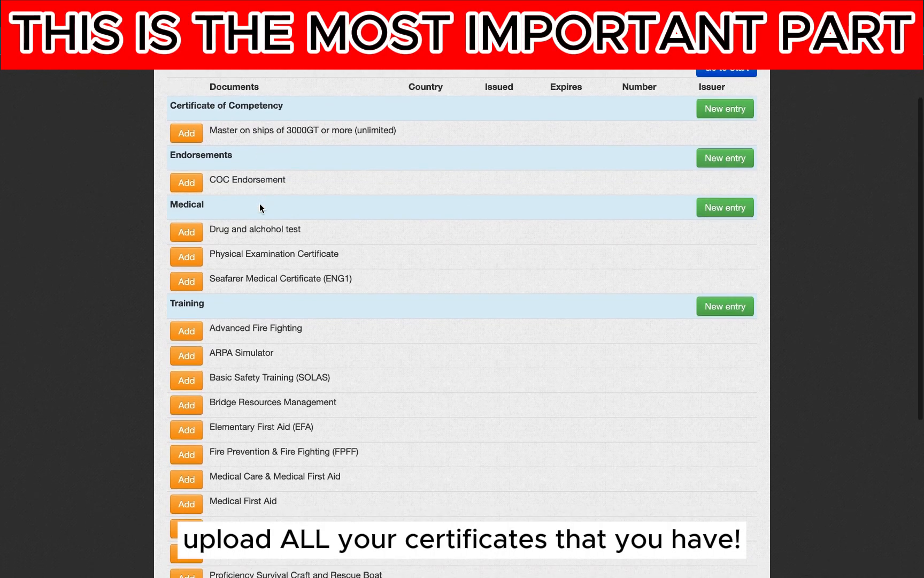
pyautogui.click(180, 182)
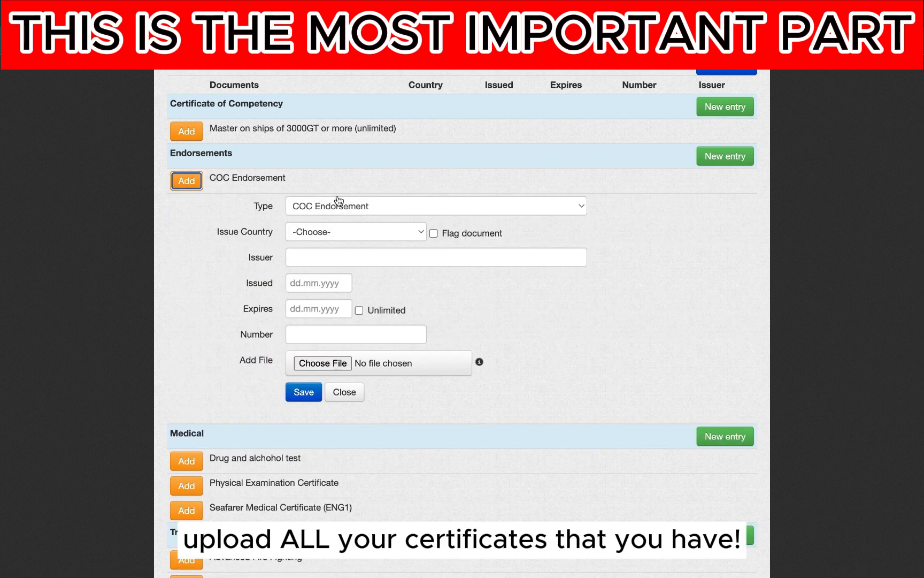
pyautogui.click(330, 232)
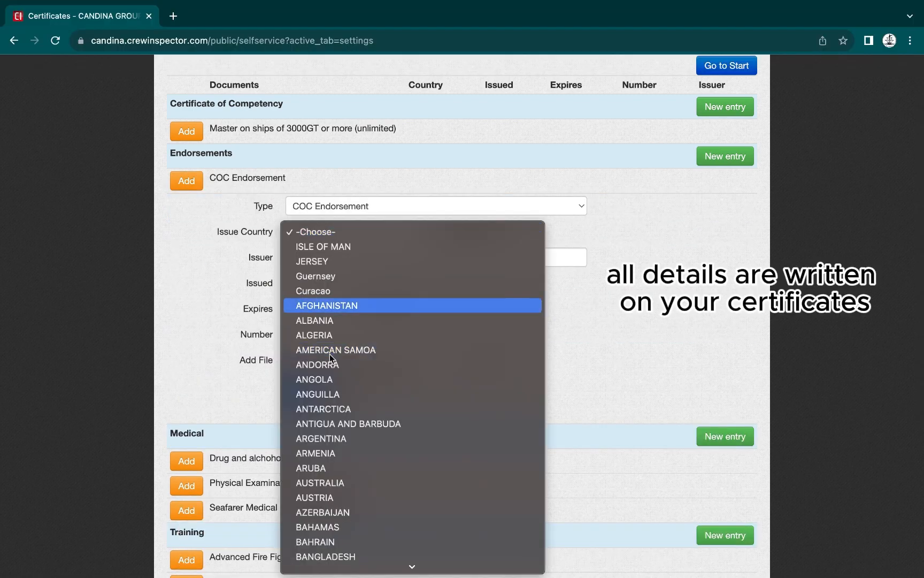
pyautogui.click(322, 485)
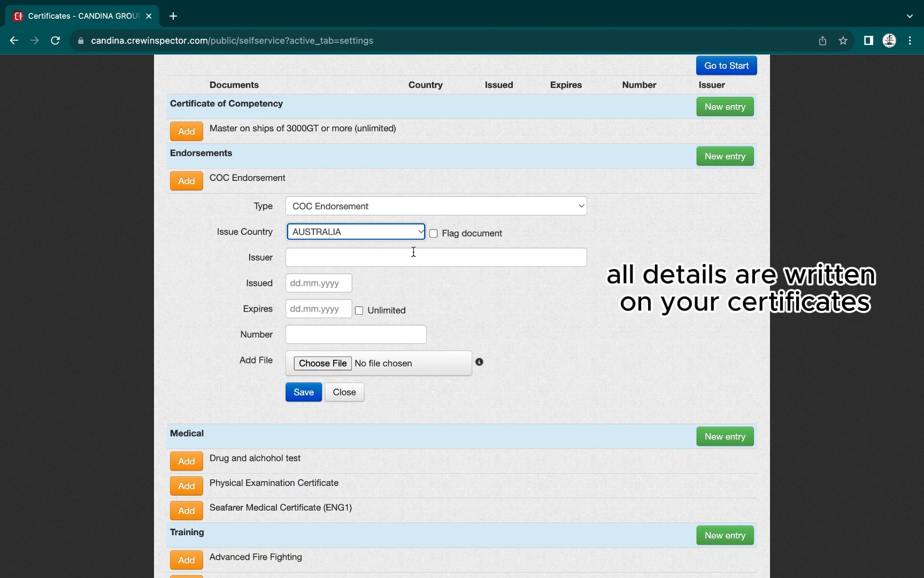
# Set issuer 'australia goverment marine', issue date 03.03.2004 and unlimited validity
pyautogui.click(370, 259)
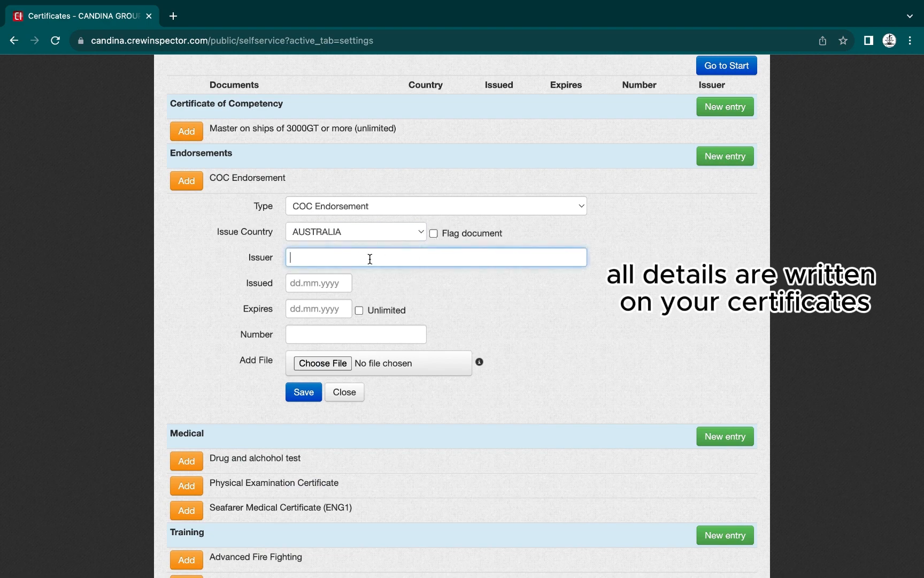
pyautogui.write('australia goverment marine')
pyautogui.click(306, 285)
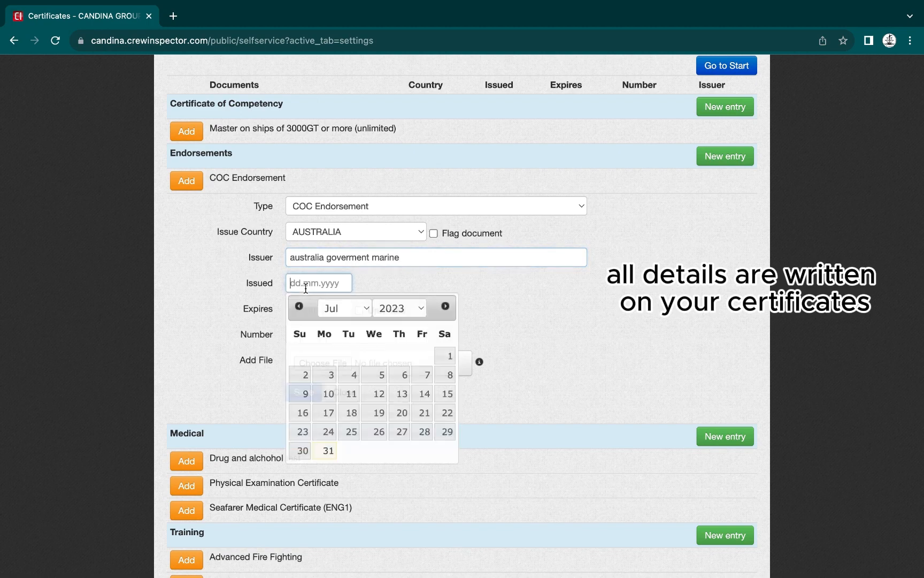
pyautogui.write('03.03.202')
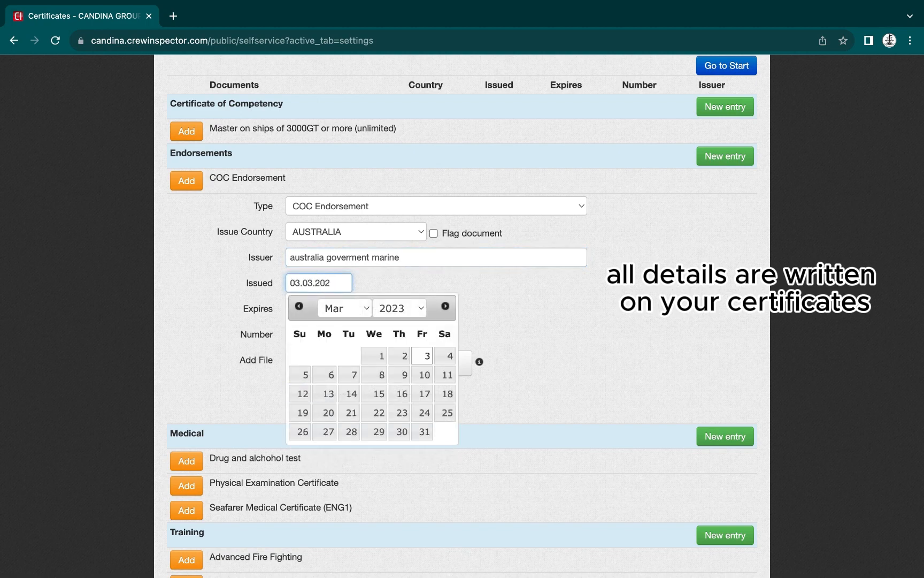
pyautogui.write('4')
pyautogui.press('Tab')
pyautogui.click(328, 285)
pyautogui.press('BackSpace')
pyautogui.write('04')
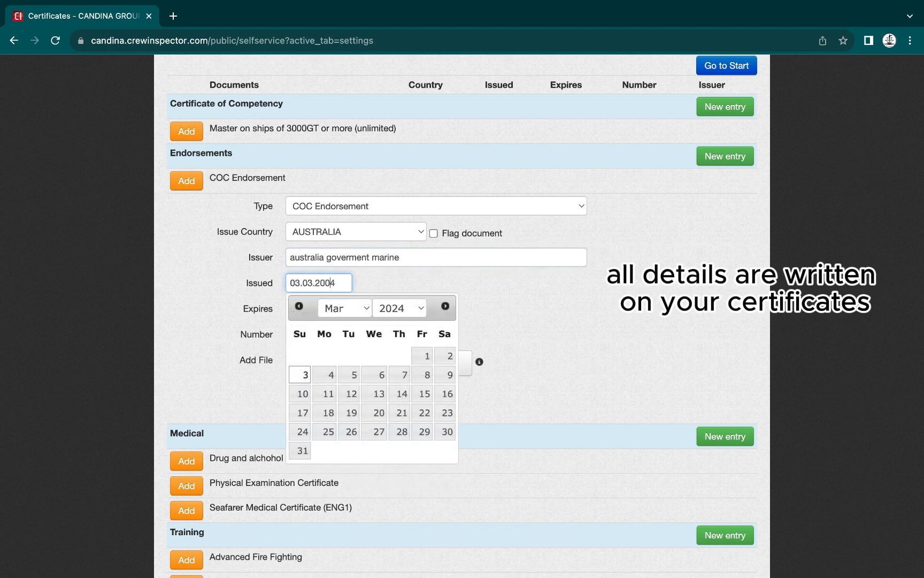
pyautogui.click(409, 274)
pyautogui.click(319, 311)
pyautogui.write('03.0')
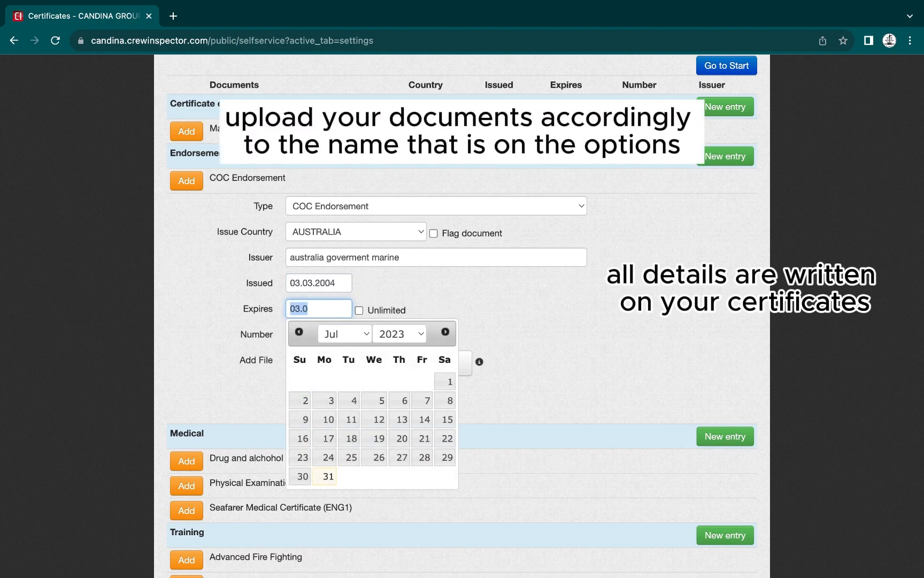
pyautogui.click(359, 310)
# Enter the certificate number, attach COC.pdf and save the COC Endorsement
pyautogui.scroll(-1, 374, 297)
pyautogui.click(351, 304)
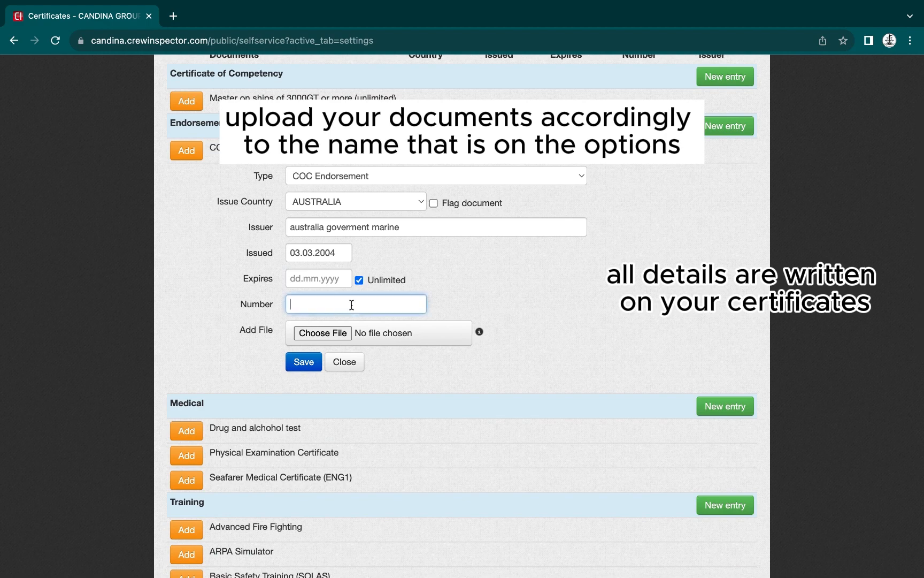
pyautogui.write('0000000000000001')
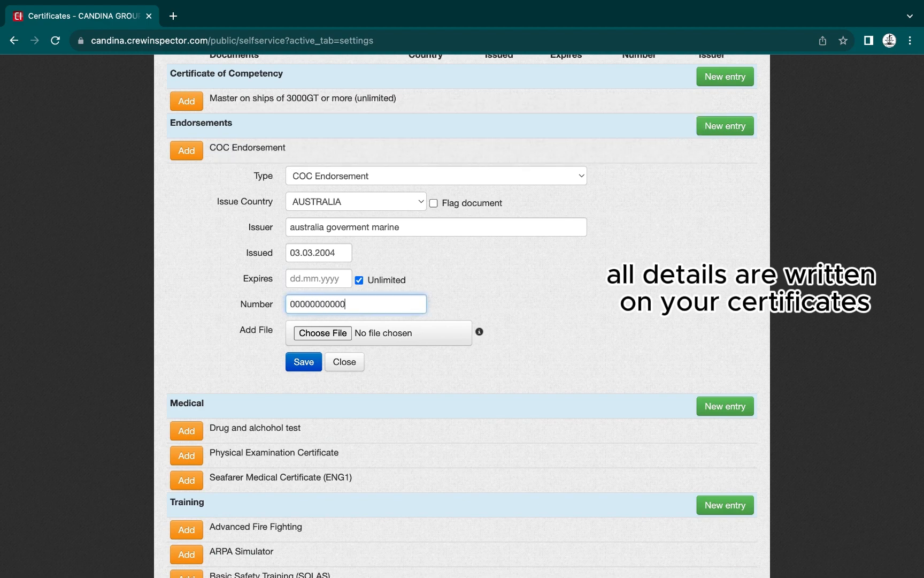
pyautogui.click(304, 333)
pyautogui.click(434, 219)
pyautogui.doubleClick(434, 219)
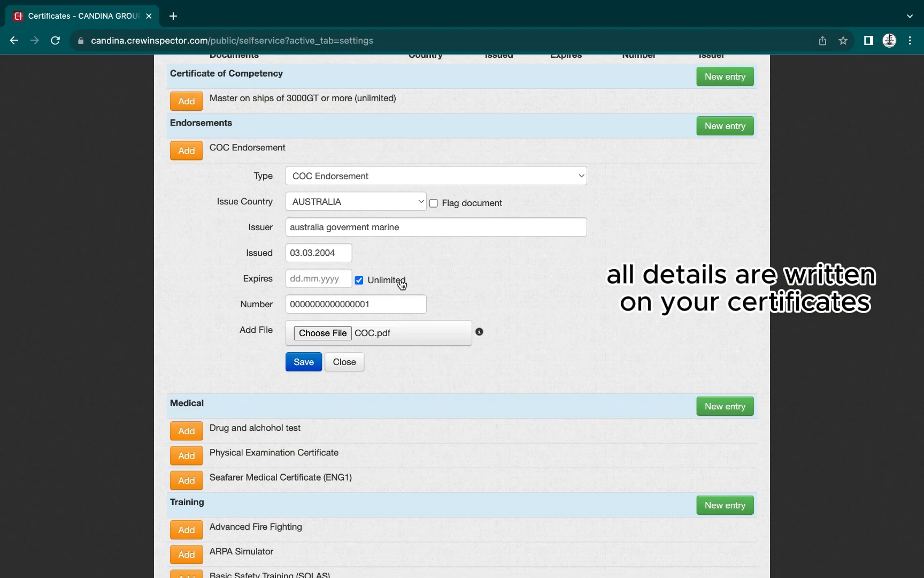
pyautogui.click(304, 361)
# Start a Medical Care & Medical First Aid entry from AUSTRALIA, issuer 'australia goverment marine'
pyautogui.scroll(-5, 307, 364)
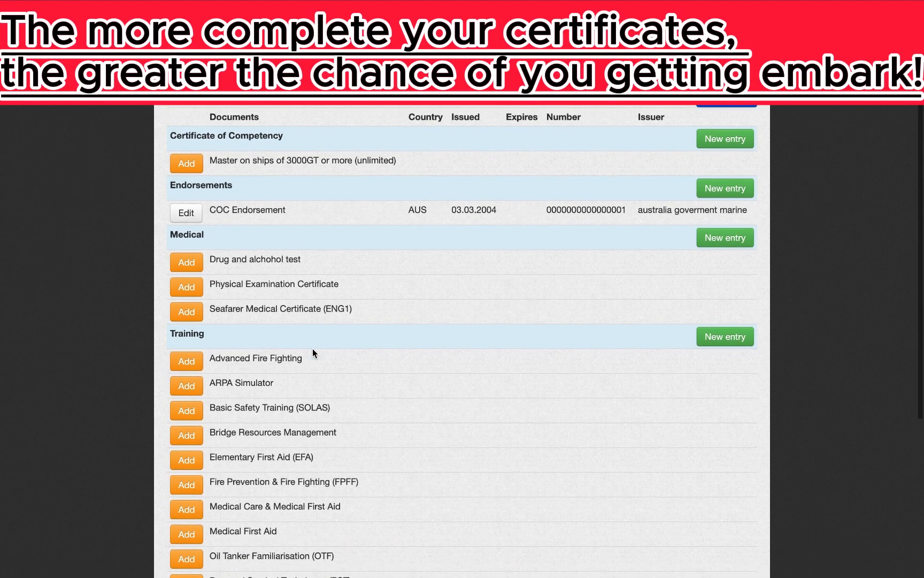
pyautogui.scroll(-3, 313, 408)
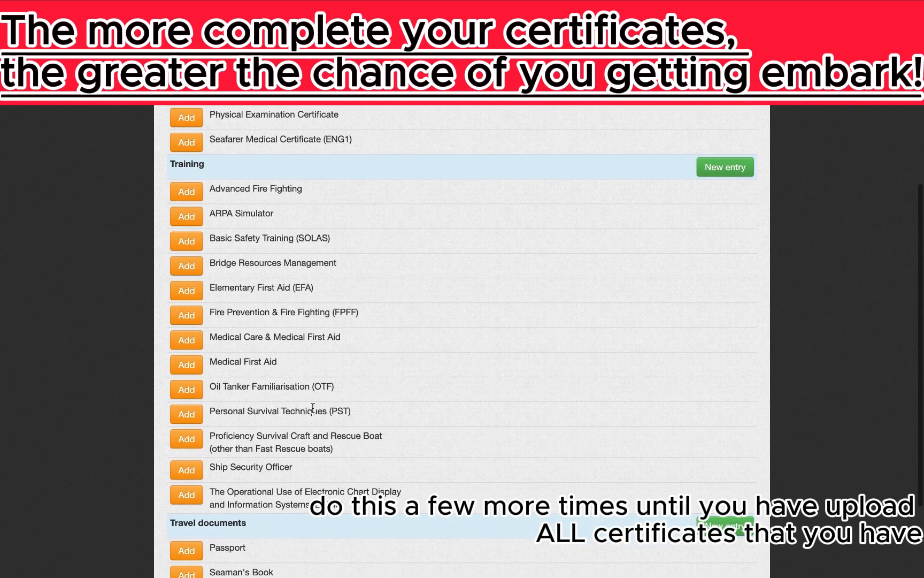
pyautogui.click(186, 343)
pyautogui.scroll(-5, 383, 385)
pyautogui.click(383, 263)
pyautogui.write('aus')
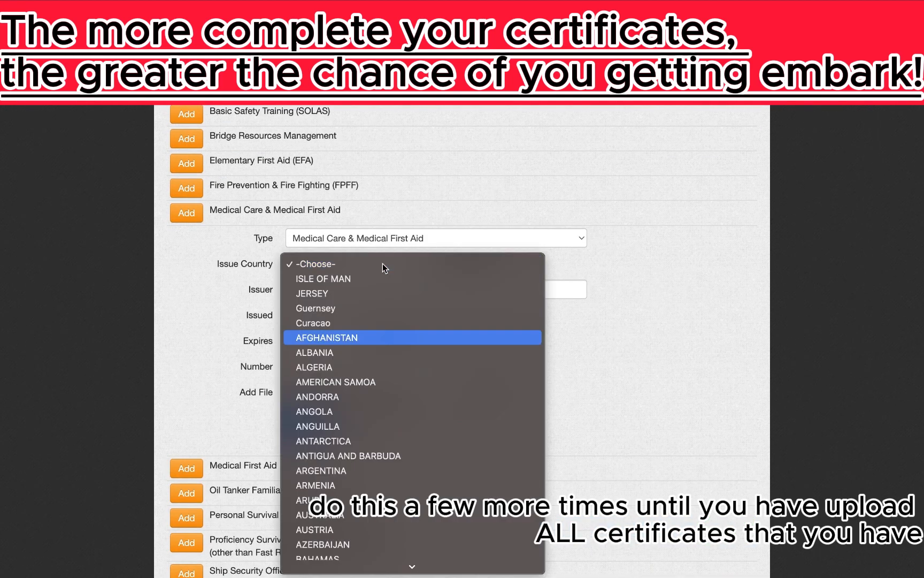
pyautogui.press('Return')
pyautogui.click(395, 289)
pyautogui.write('australia goverment marine')
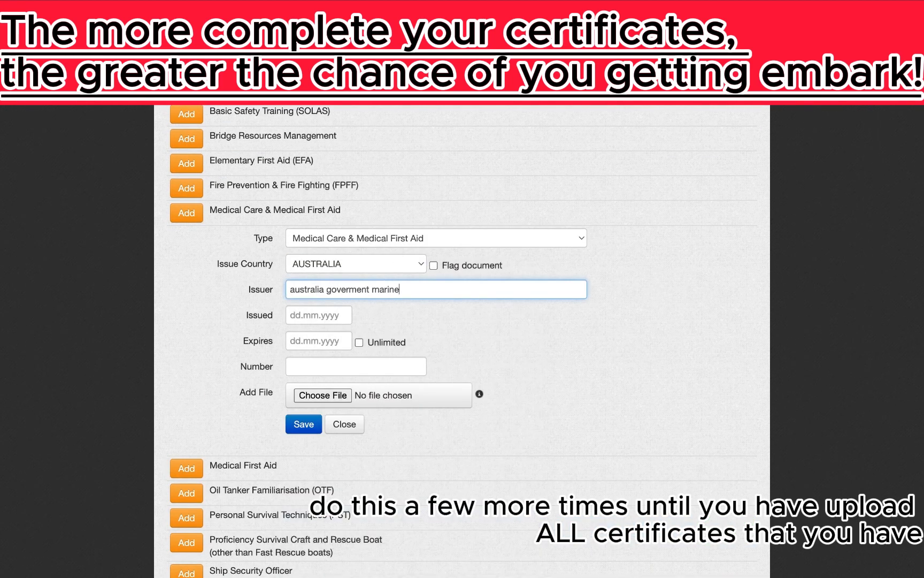
# Set dates 03.03.2004–03.03.2008, enter the number, attach medical first aid.pdf and save
pyautogui.click(324, 315)
pyautogui.write('03.03.2004')
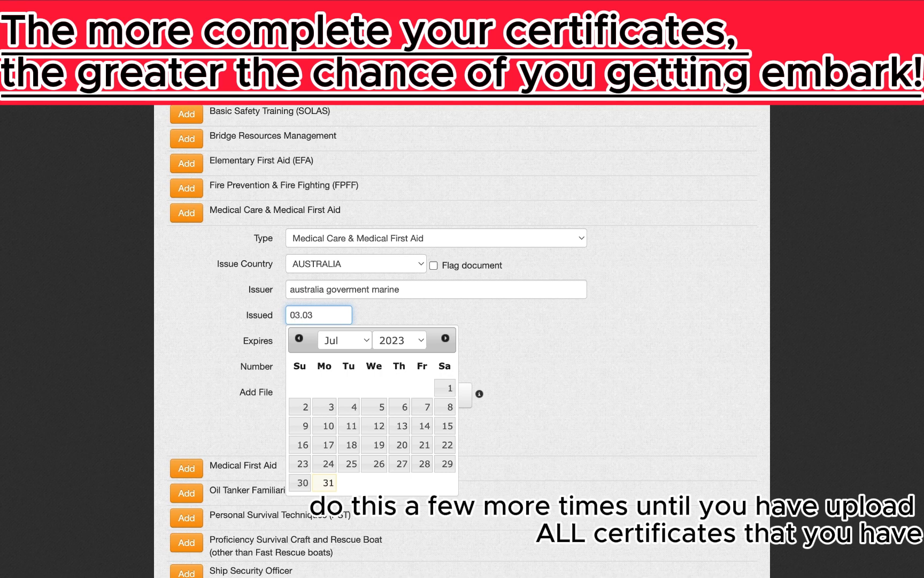
pyautogui.press('Tab')
pyautogui.write('03.03.2008')
pyautogui.scroll(-2, 546, 335)
pyautogui.click(340, 283)
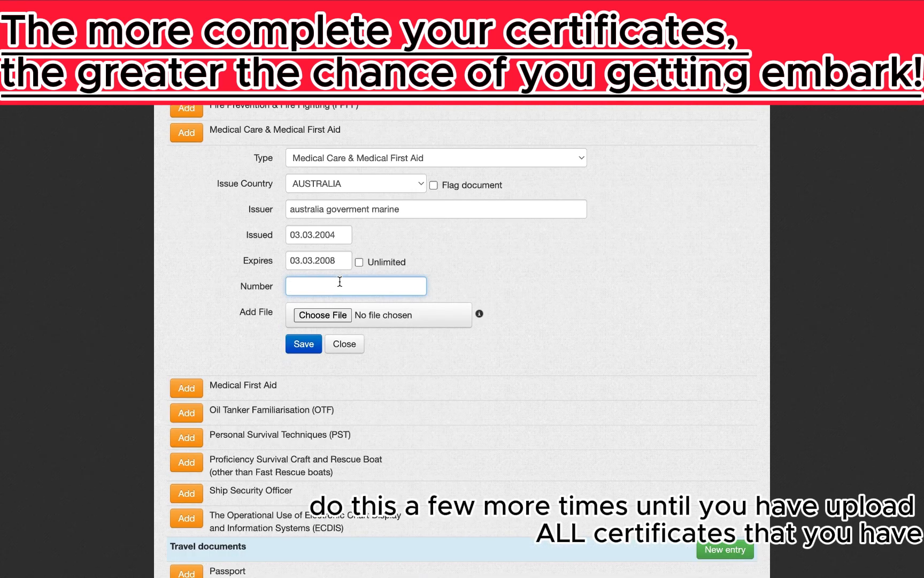
pyautogui.write('000000000000006')
pyautogui.click(323, 315)
pyautogui.doubleClick(369, 320)
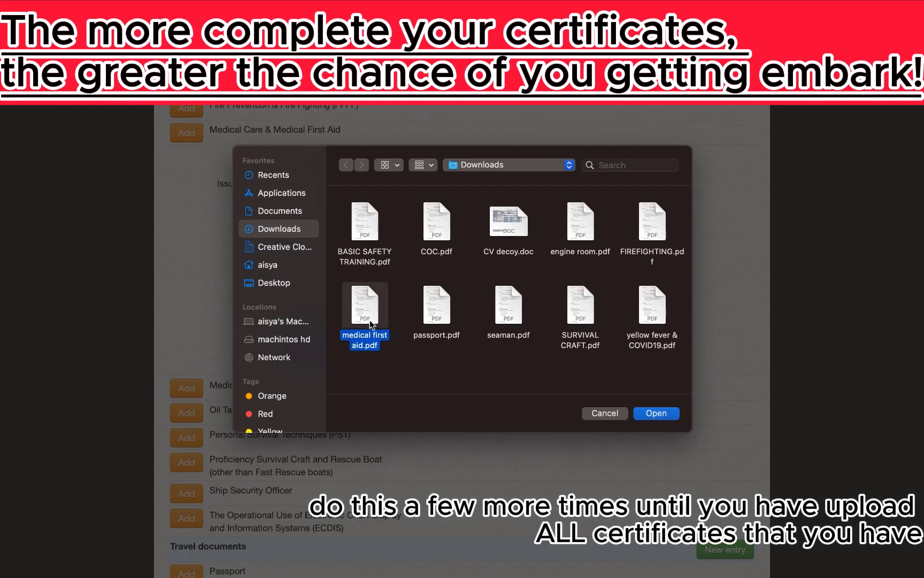
pyautogui.click(304, 343)
# Start a Passport entry issued in AUSTRALIA by 'australia goverment'
pyautogui.scroll(-6, 309, 345)
pyautogui.click(187, 435)
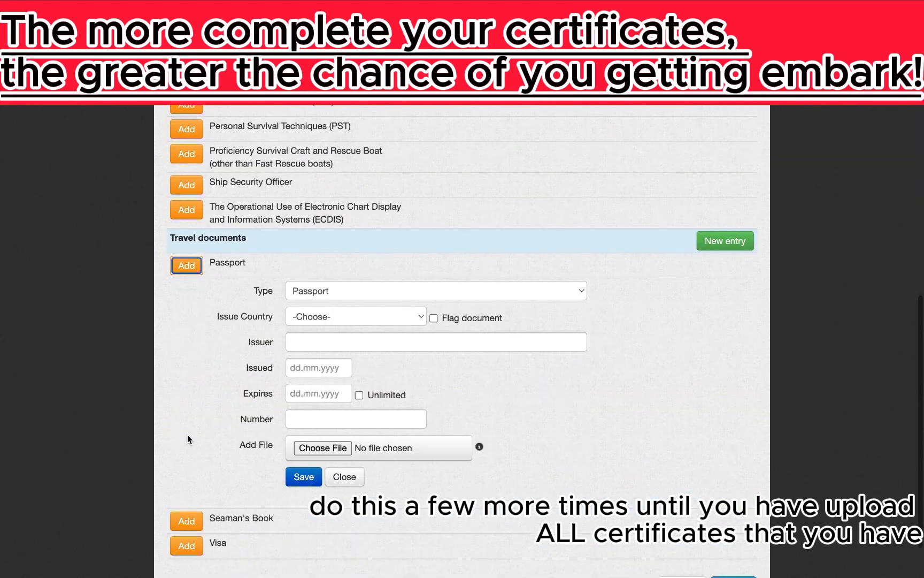
pyautogui.click(318, 291)
pyautogui.click(317, 290)
pyautogui.click(317, 319)
pyautogui.write('aus')
pyautogui.press('Return')
pyautogui.click(351, 339)
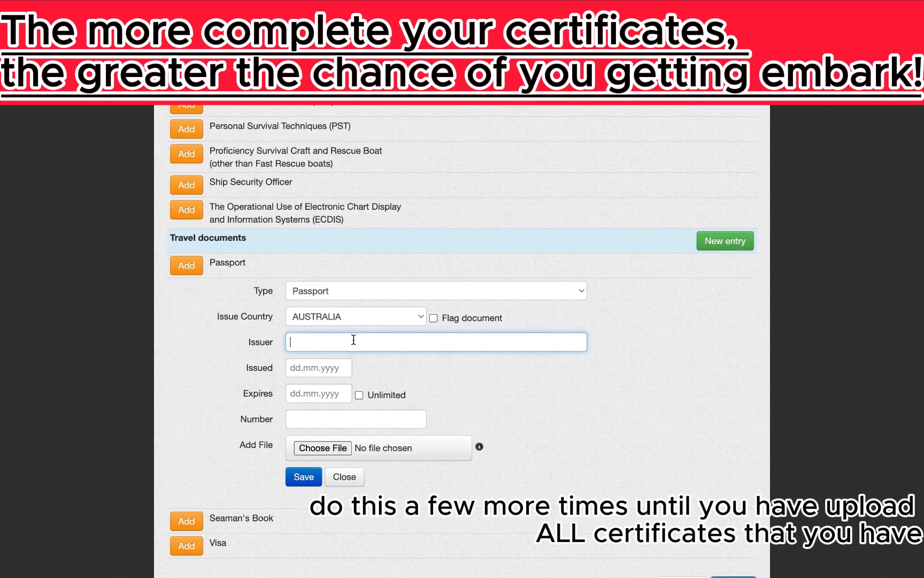
pyautogui.write('australia goverment')
# Set passport dates 03.03.2003–03.03.2013, enter the passport number, attach passport.pdf and save
pyautogui.click(323, 369)
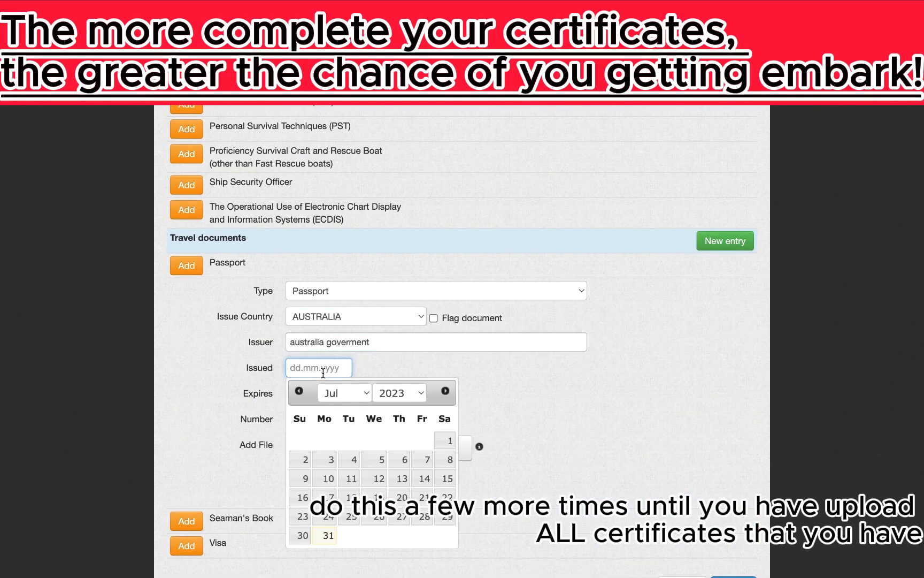
pyautogui.write('03.03.2003')
pyautogui.press('Tab')
pyautogui.write('03.03.2013')
pyautogui.scroll(-2, 330, 392)
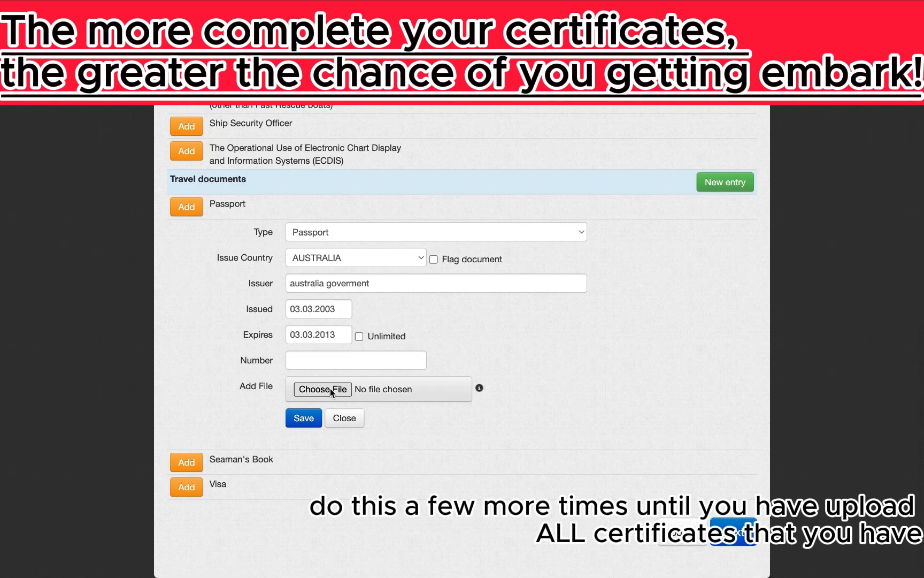
pyautogui.click(318, 358)
pyautogui.write('0000000')
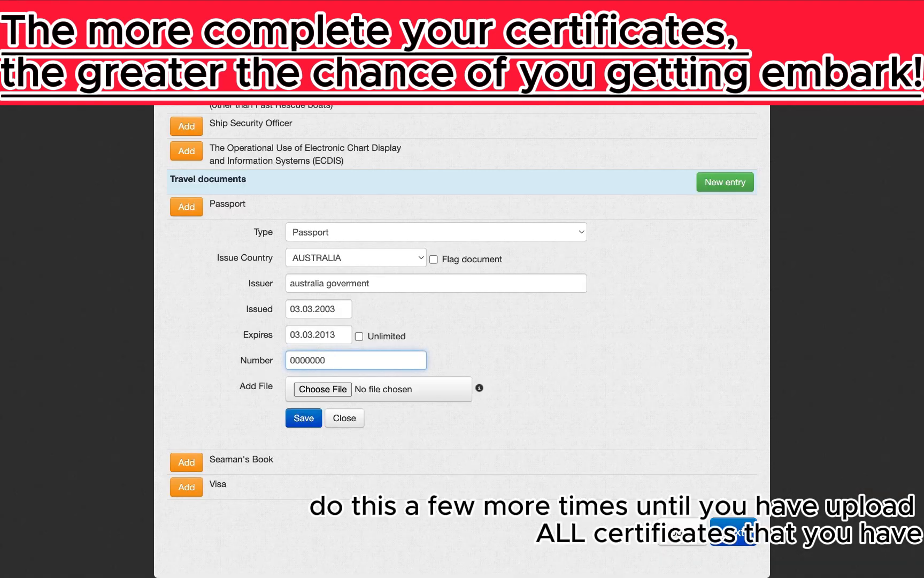
pyautogui.press('BackSpace')
pyautogui.press('BackSpace')
pyautogui.press('BackSpace')
pyautogui.press('BackSpace')
pyautogui.press('BackSpace')
pyautogui.press('BackSpace')
pyautogui.press('BackSpace')
pyautogui.write('c0000000')
pyautogui.click(322, 390)
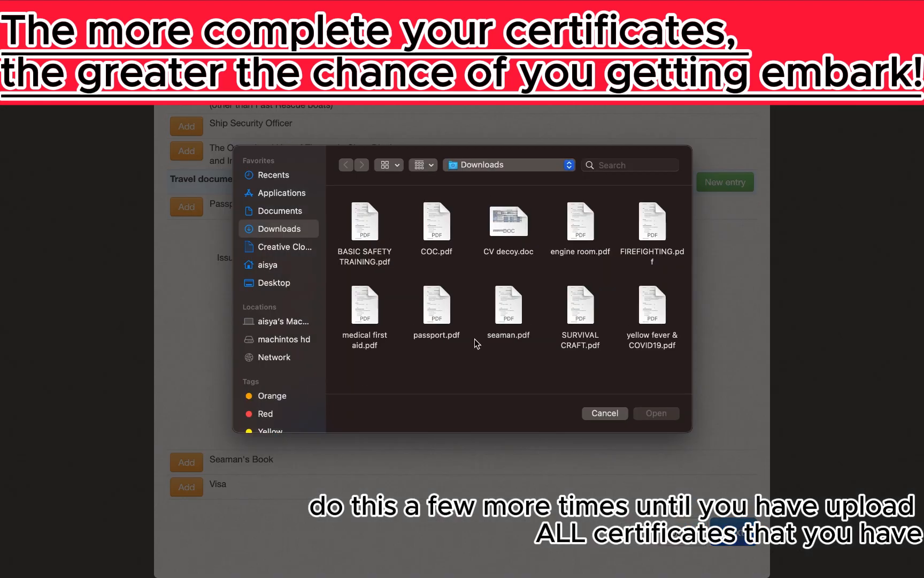
pyautogui.doubleClick(437, 306)
pyautogui.click(304, 418)
# Scroll down to the bottom of the documents page
pyautogui.scroll(-6, 305, 417)
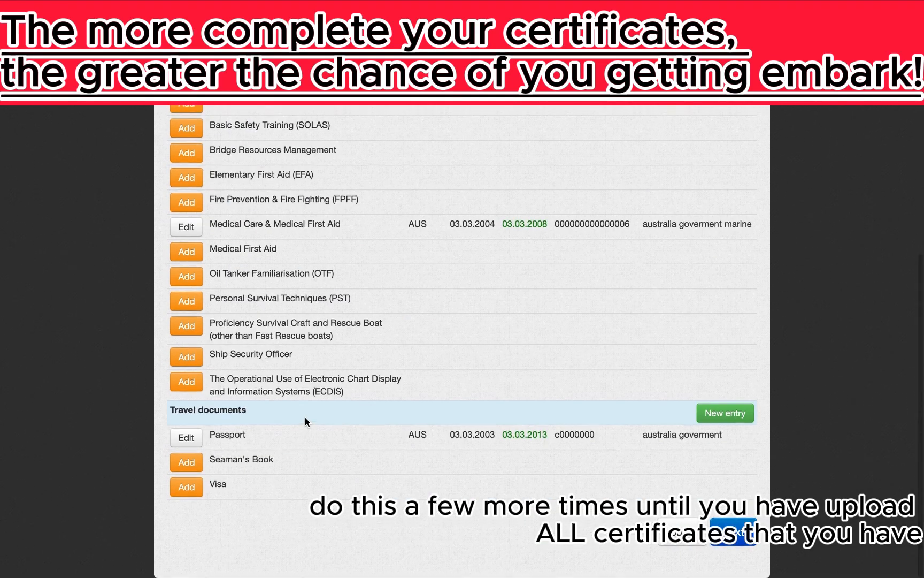
pyautogui.scroll(6, 332, 212)
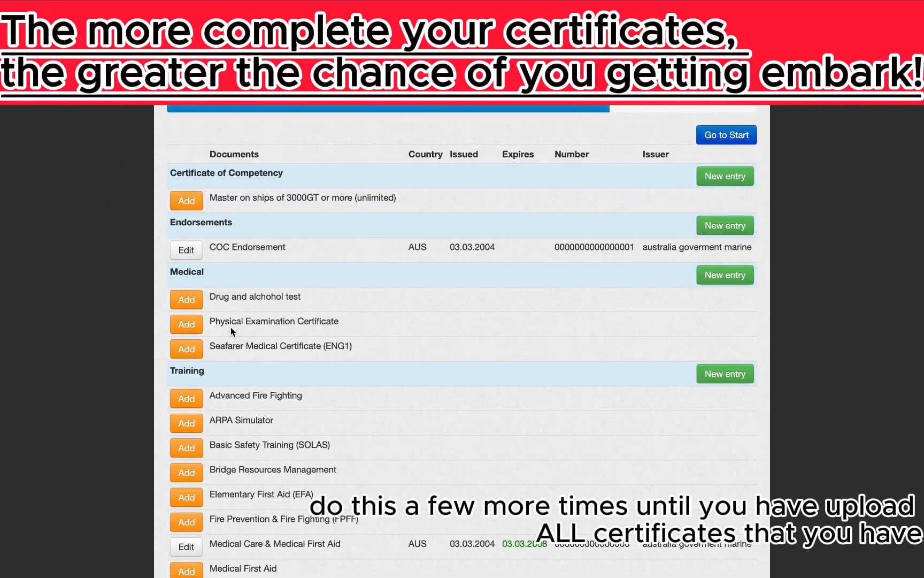
pyautogui.scroll(-5, 234, 467)
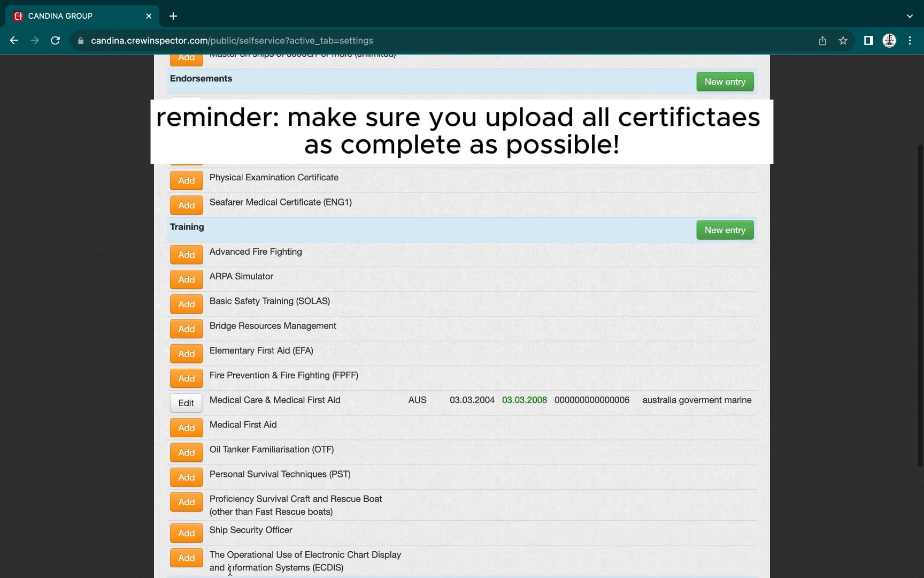
pyautogui.scroll(-2, 230, 568)
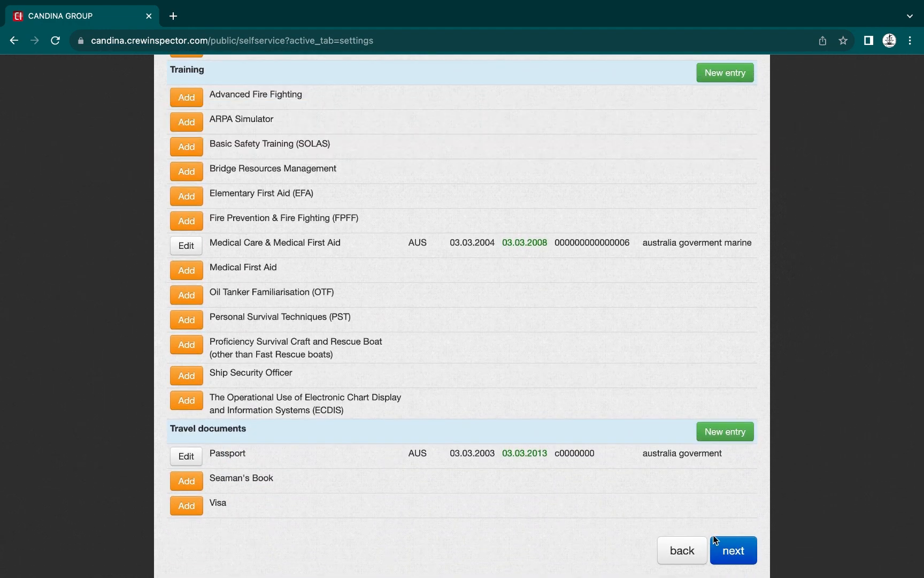
# Go to the Sea Service step and enter vessel mv 0001 with flag AUSTRALIA
pyautogui.click(727, 548)
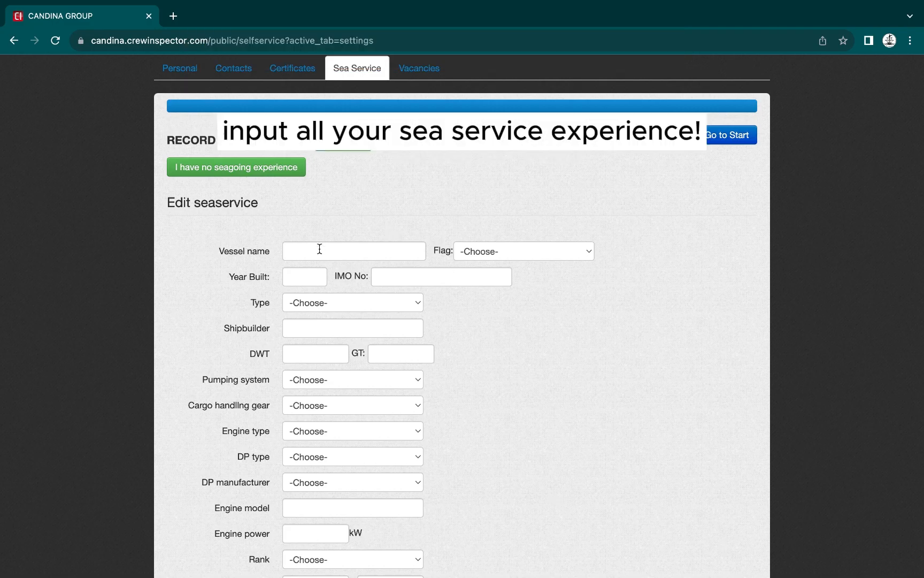
pyautogui.click(318, 248)
pyautogui.write('mv 001')
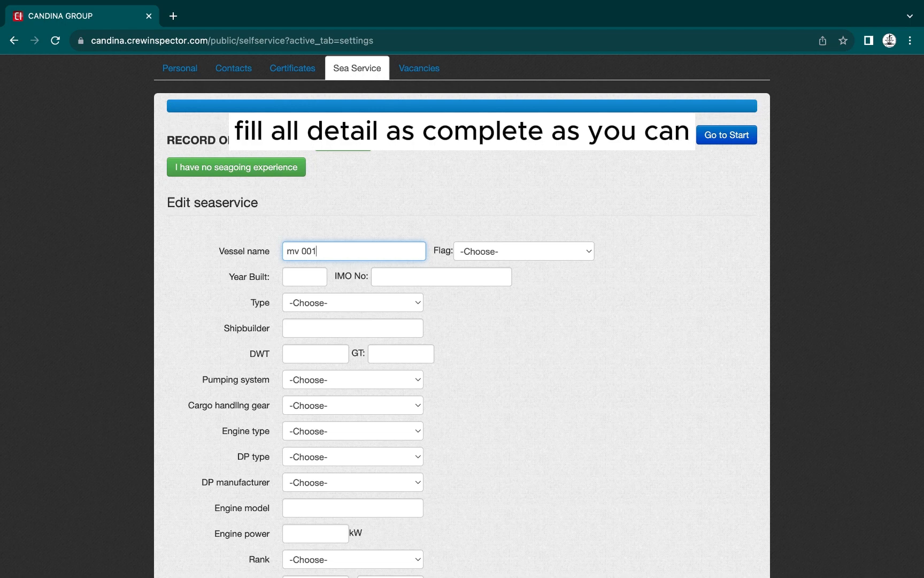
pyautogui.click(538, 254)
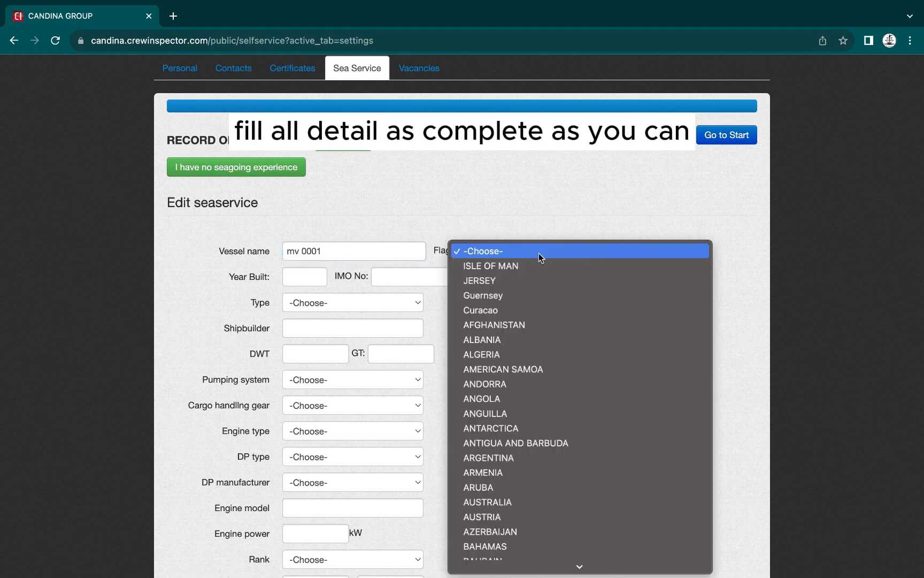
pyautogui.click(491, 503)
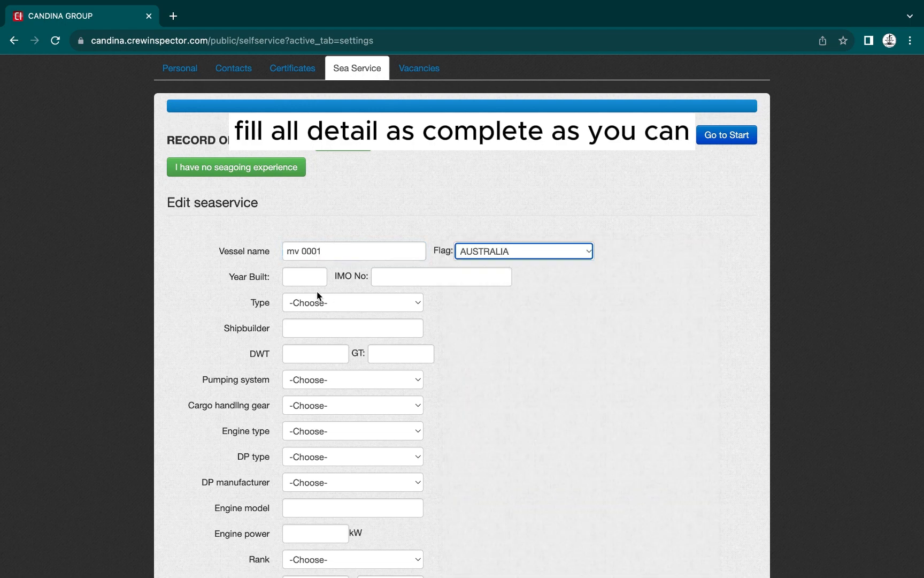
# Set the vessel type to General Cargo
pyautogui.click(306, 279)
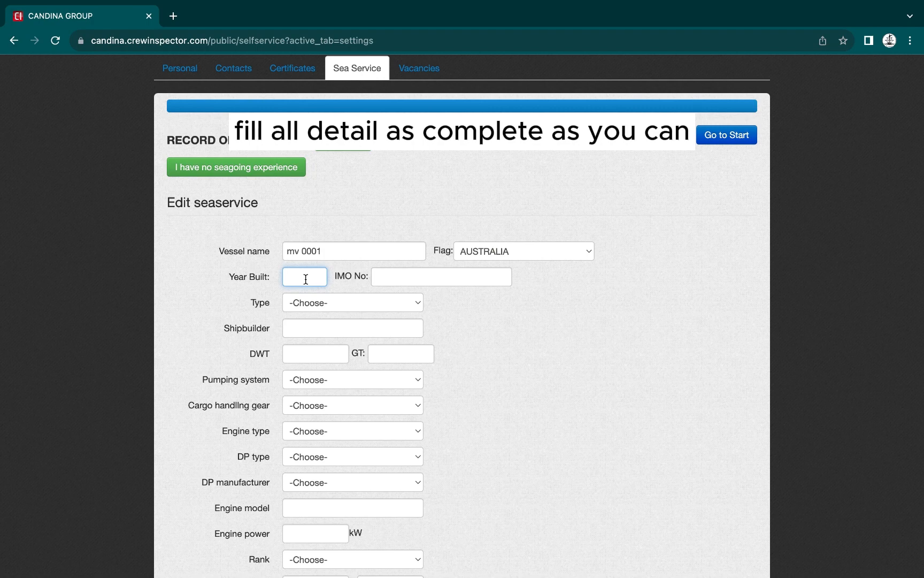
pyautogui.click(393, 277)
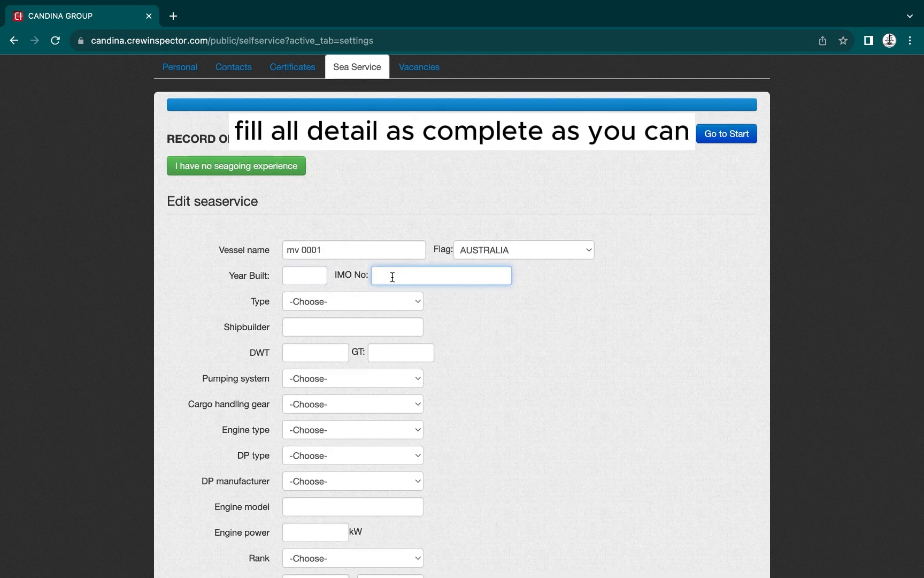
pyautogui.click(343, 302)
pyautogui.press('c')
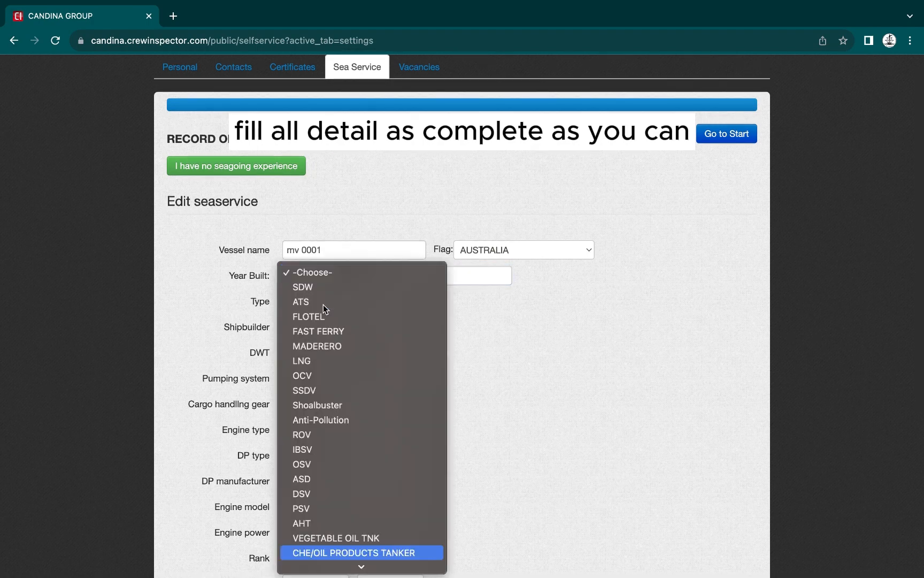
pyautogui.press('g')
pyautogui.scroll(-5, 323, 303)
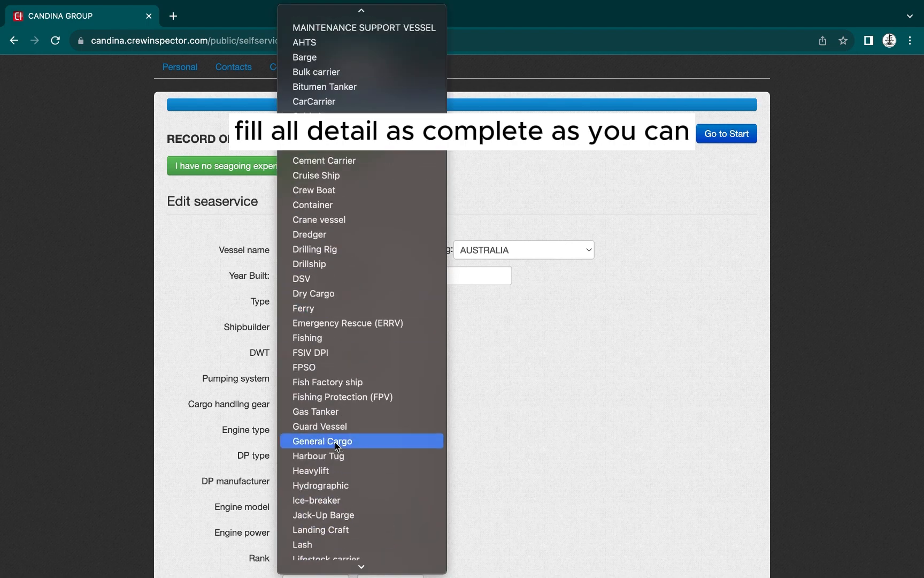
pyautogui.click(335, 440)
pyautogui.scroll(-2, 324, 410)
pyautogui.scroll(-3, 324, 410)
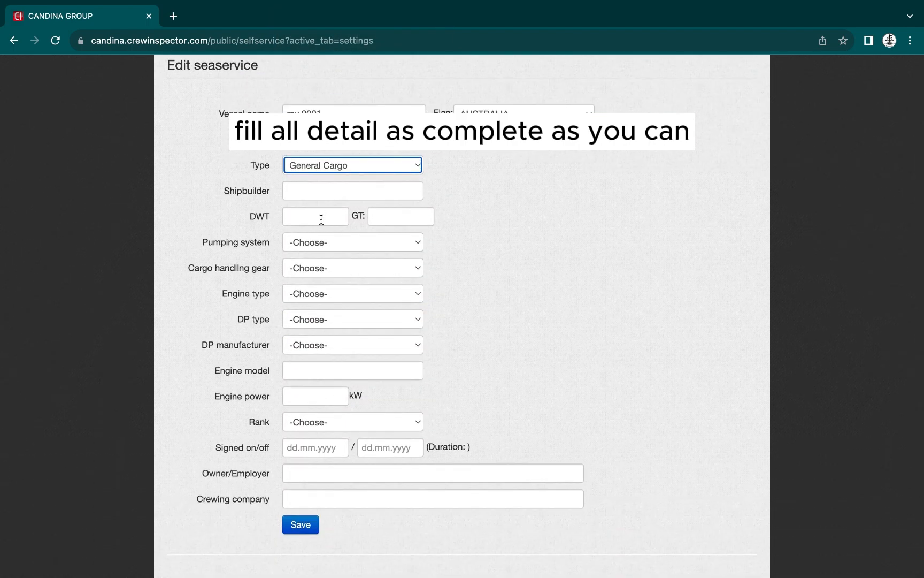
# Enter gross tonnage 7000, engine type CATERPILLER and engine power 2 x 200
pyautogui.click(380, 217)
pyautogui.write('7000')
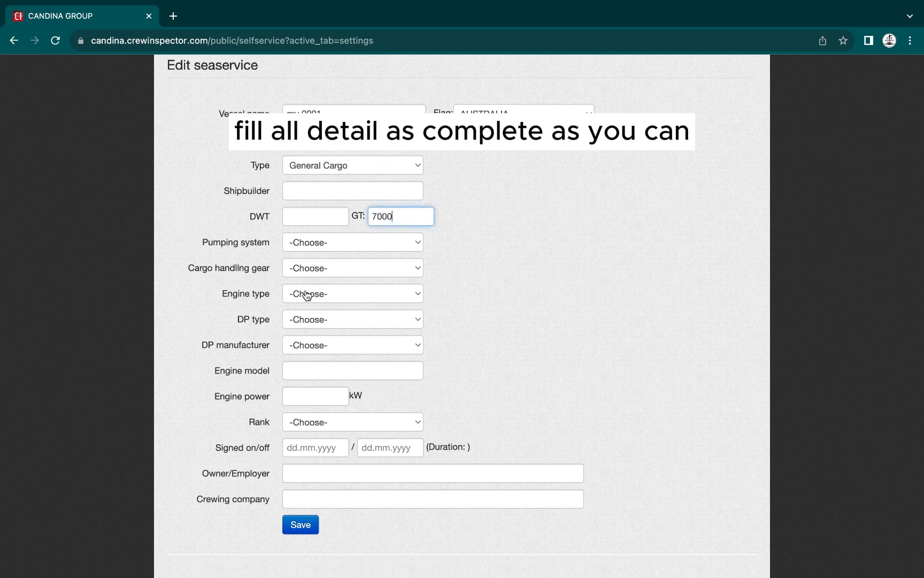
pyautogui.scroll(-2, 307, 298)
pyautogui.click(312, 238)
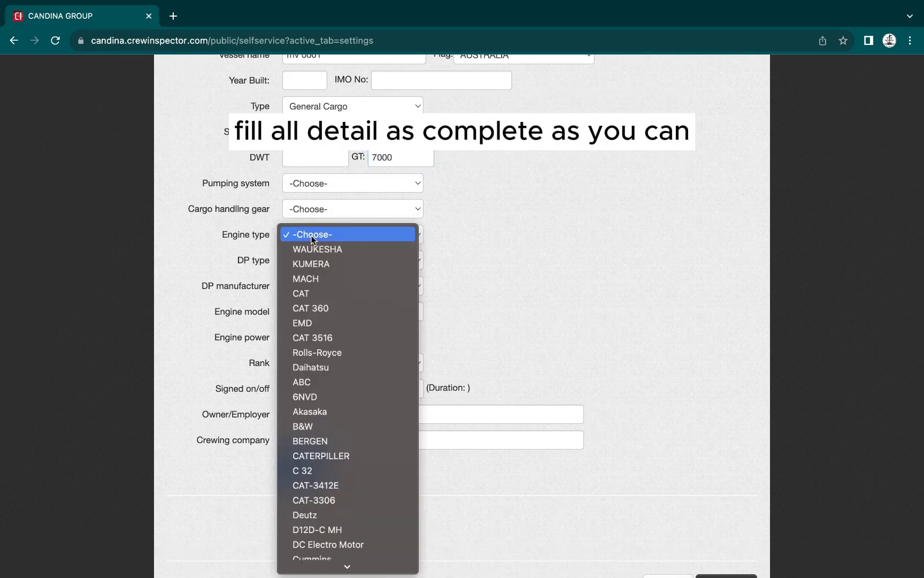
pyautogui.scroll(-5, 325, 391)
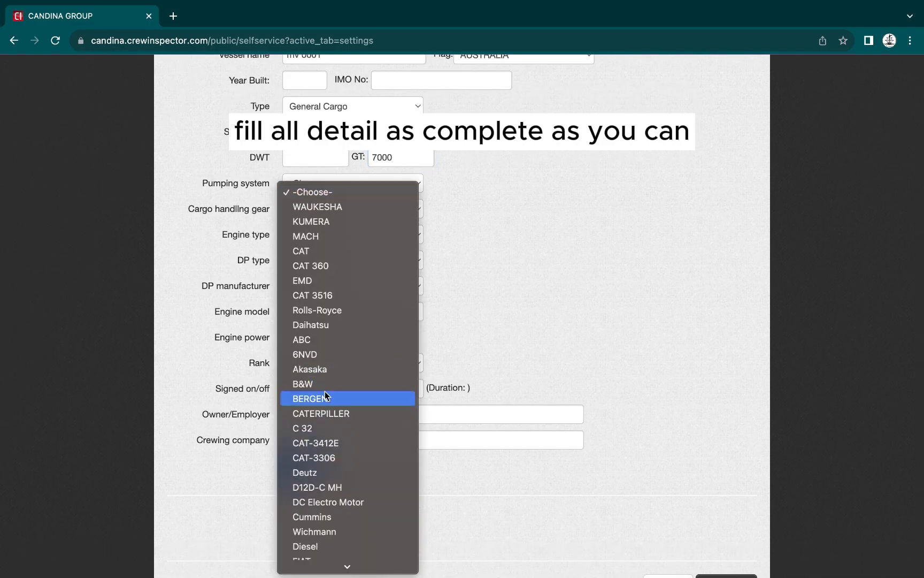
pyautogui.click(344, 273)
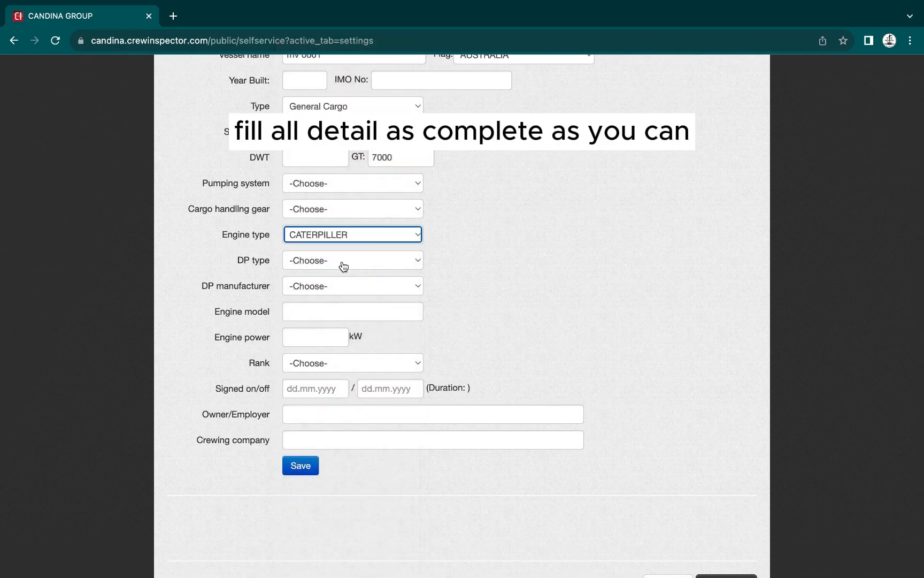
pyautogui.scroll(-2, 343, 266)
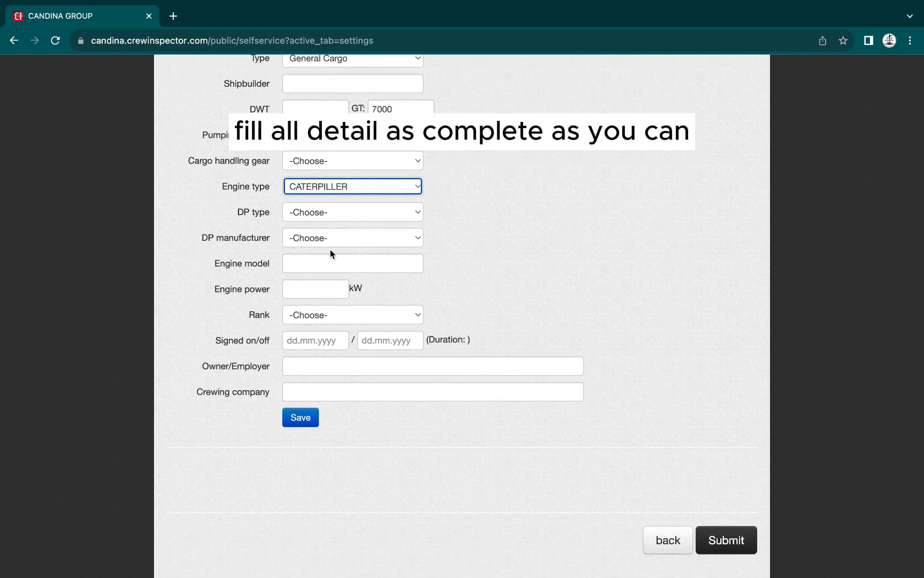
pyautogui.click(326, 289)
pyautogui.write('2 x 2000')
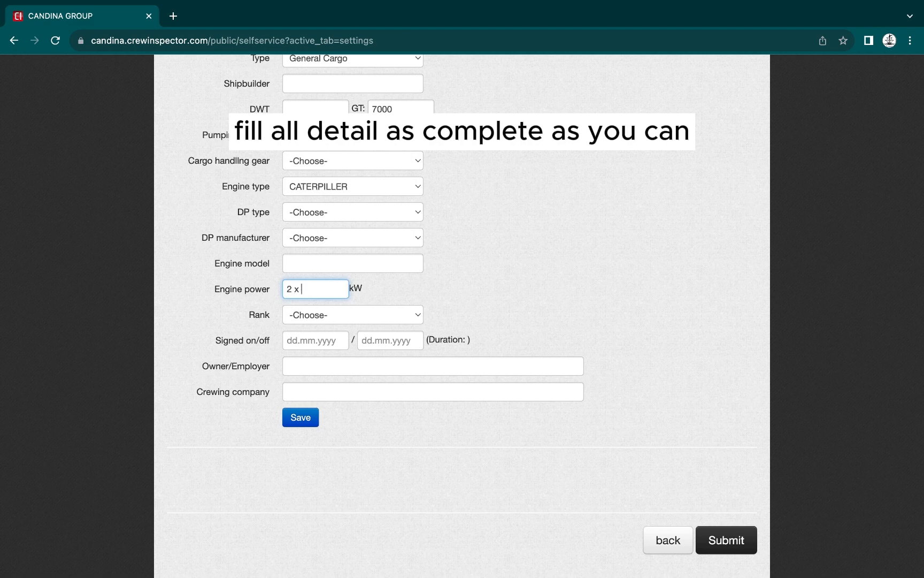
# Set rank to Chief Engineer, signed on 11.10.2022 and signed off 08.02.2023
pyautogui.click(344, 315)
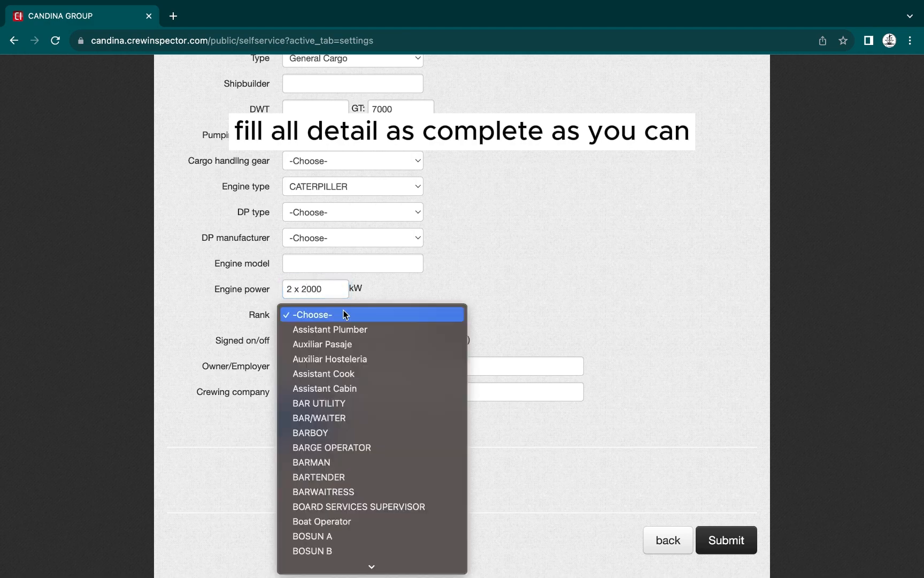
pyautogui.scroll(-10, 337, 347)
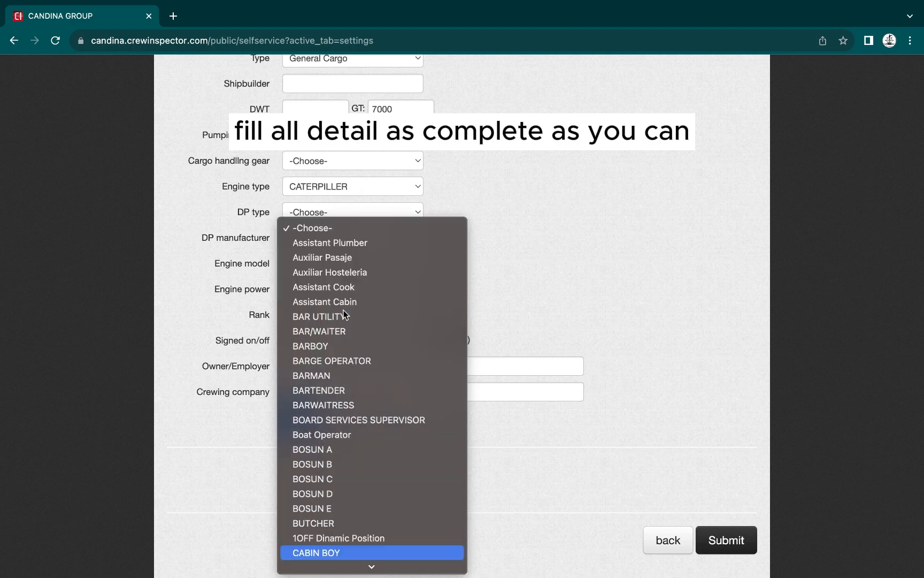
pyautogui.scroll(20, 329, 382)
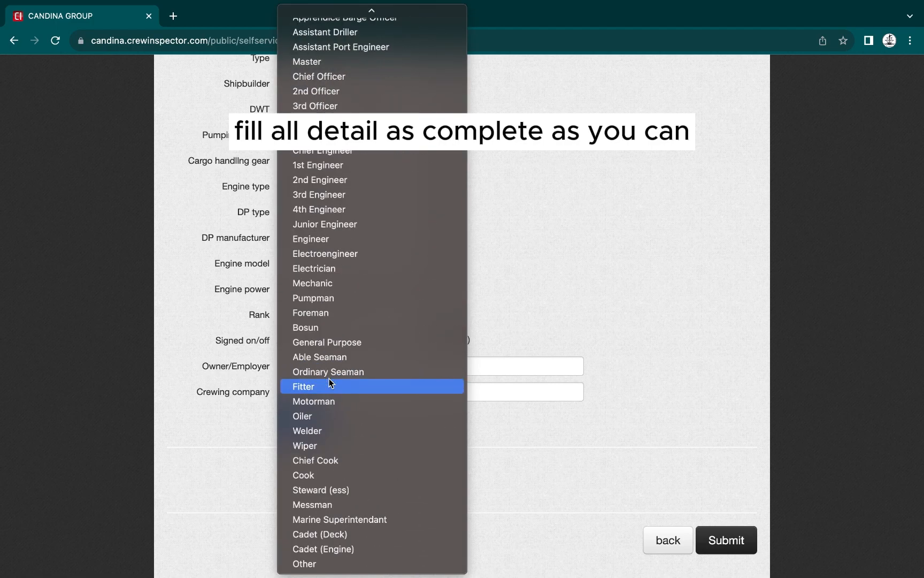
pyautogui.scroll(-12, 330, 380)
pyautogui.scroll(12, 330, 376)
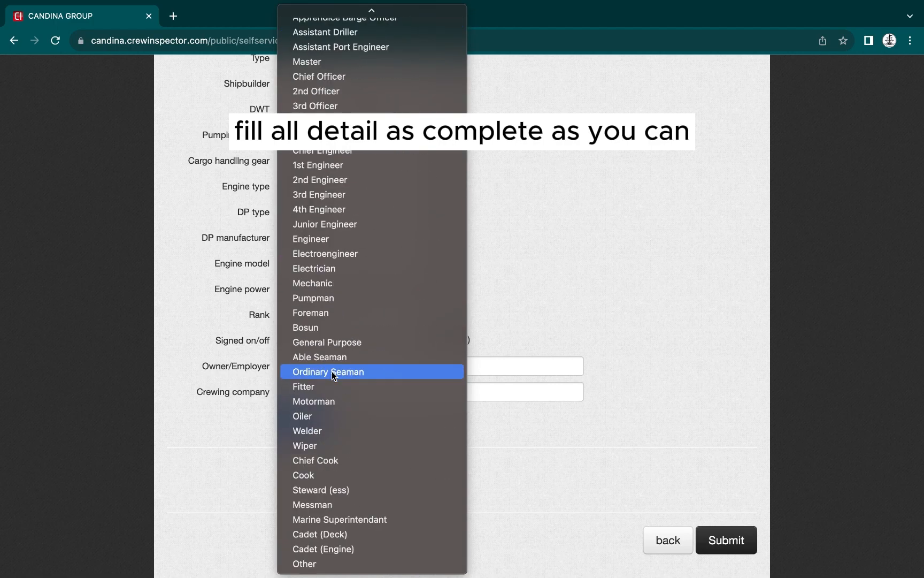
pyautogui.click(357, 151)
pyautogui.click(302, 344)
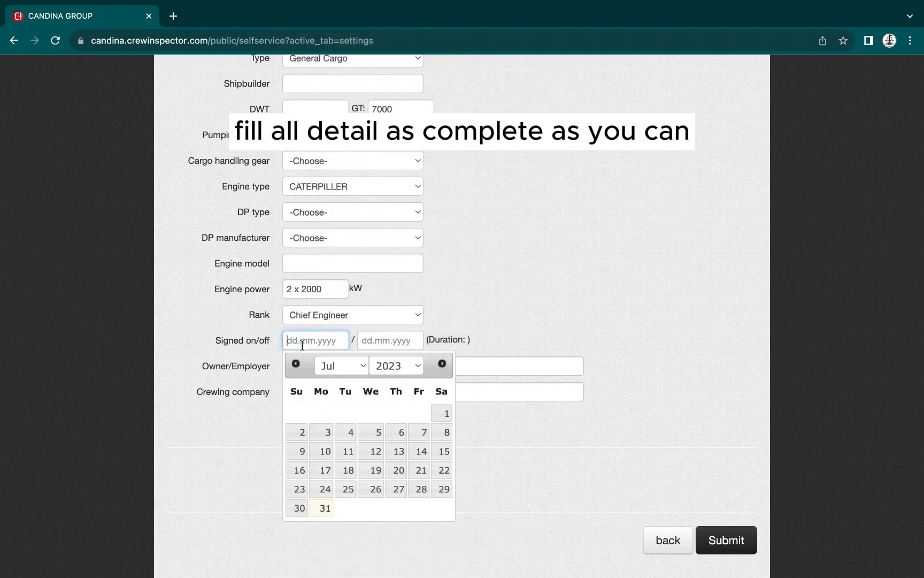
pyautogui.write('11.10.2022')
pyautogui.press('Tab')
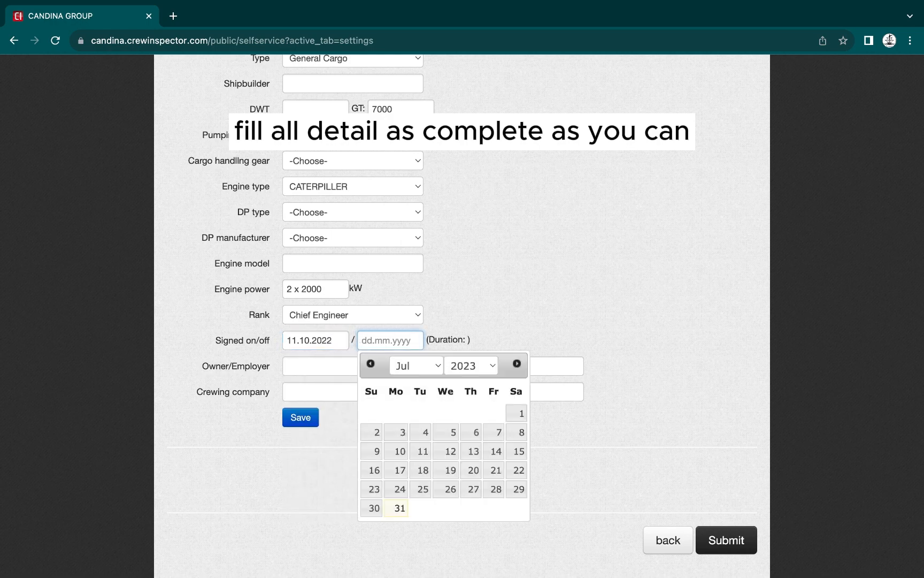
pyautogui.write('08.02.2023')
pyautogui.click(481, 276)
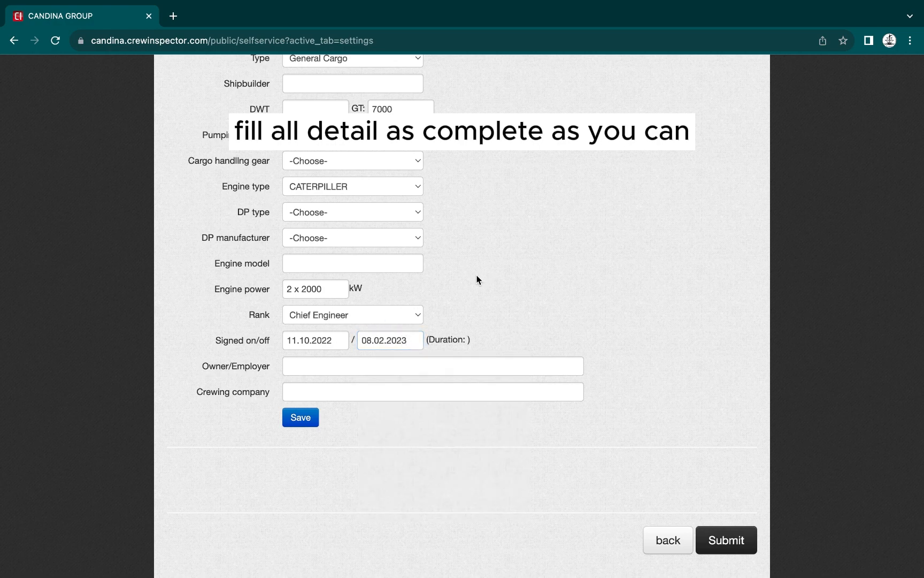
# Enter owner/employer pringles, clear the crewing company field, and attempt to save
pyautogui.click(318, 370)
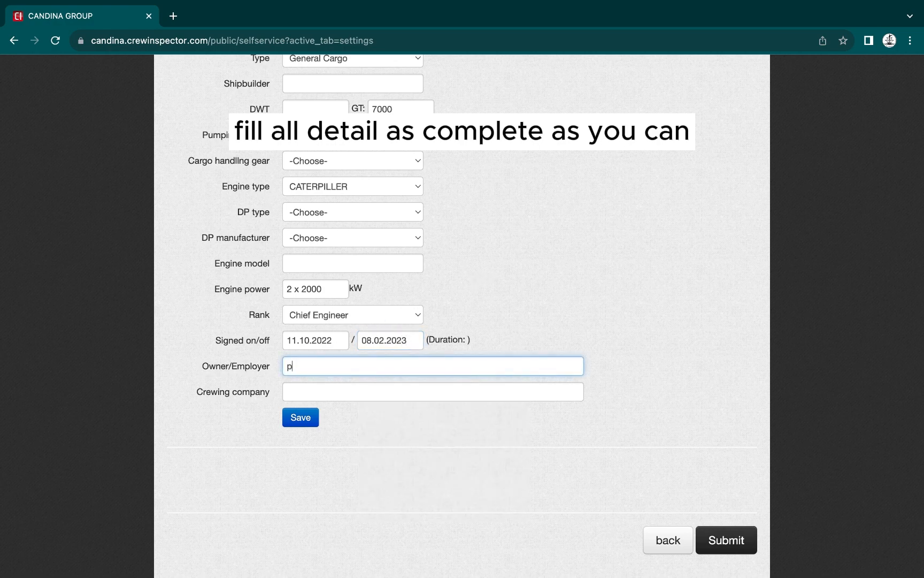
pyautogui.click(305, 391)
pyautogui.write('pri')
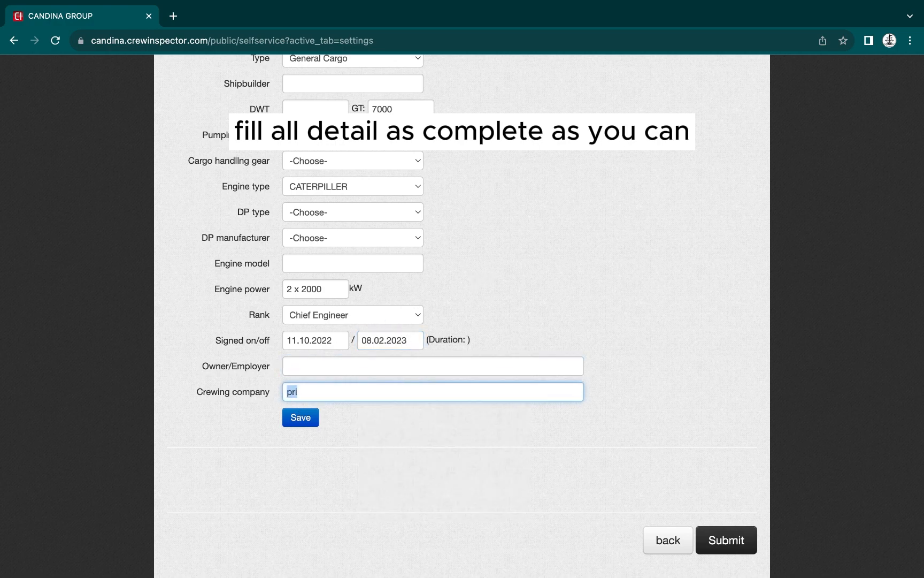
pyautogui.click(309, 368)
pyautogui.write('pringl')
pyautogui.click(321, 392)
pyautogui.press('BackSpace')
pyautogui.press('BackSpace')
pyautogui.press('BackSpace')
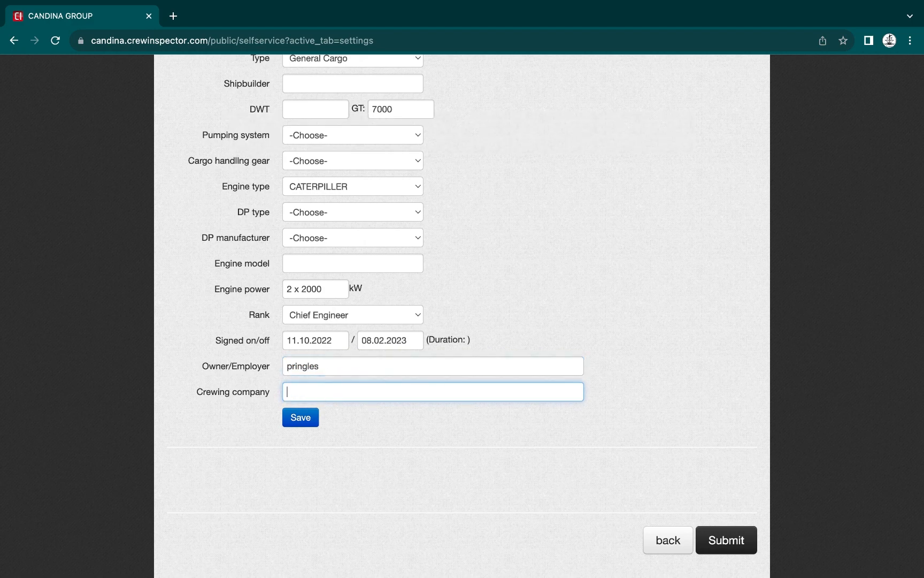
pyautogui.click(394, 443)
pyautogui.click(310, 417)
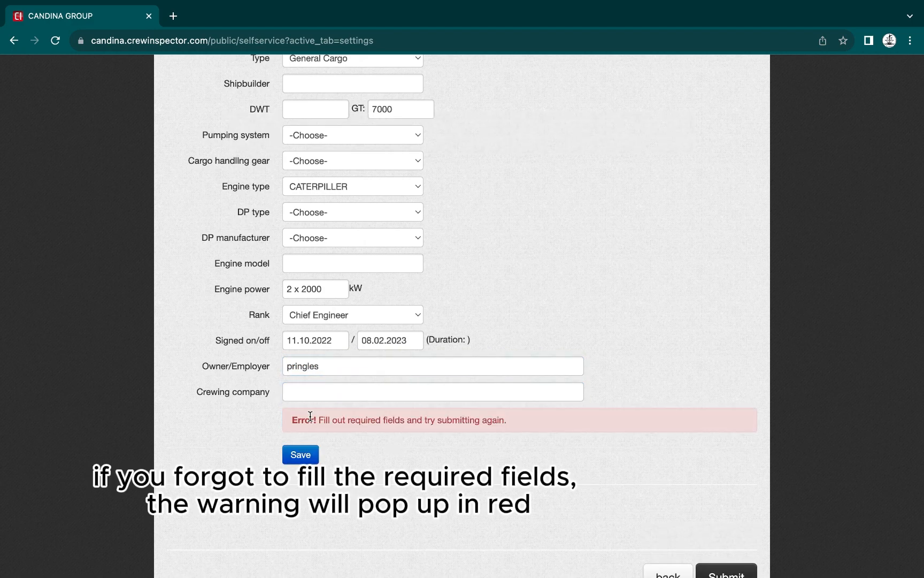
# Add year built 2001 and IMO number 961990, then save the mv 0001 record
pyautogui.scroll(4, 310, 415)
pyautogui.click(306, 224)
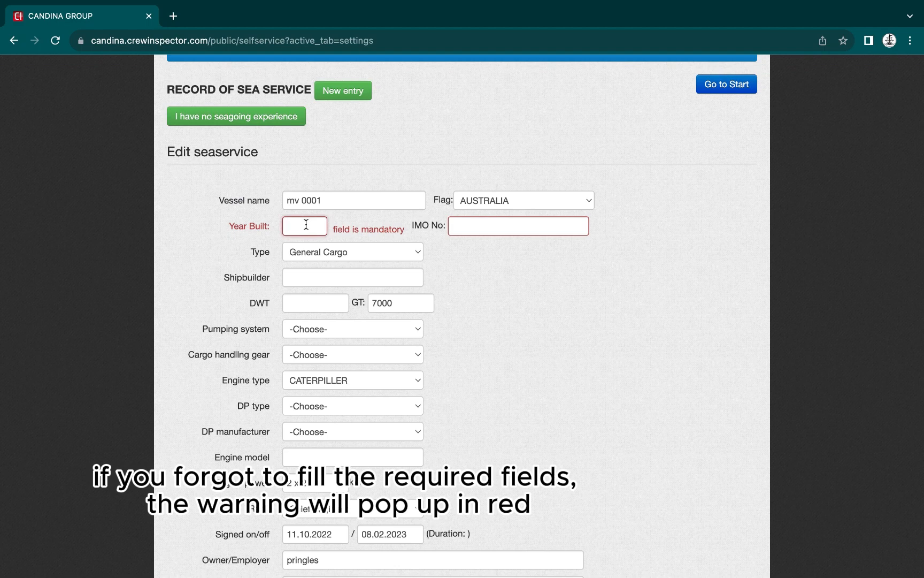
pyautogui.write('2001')
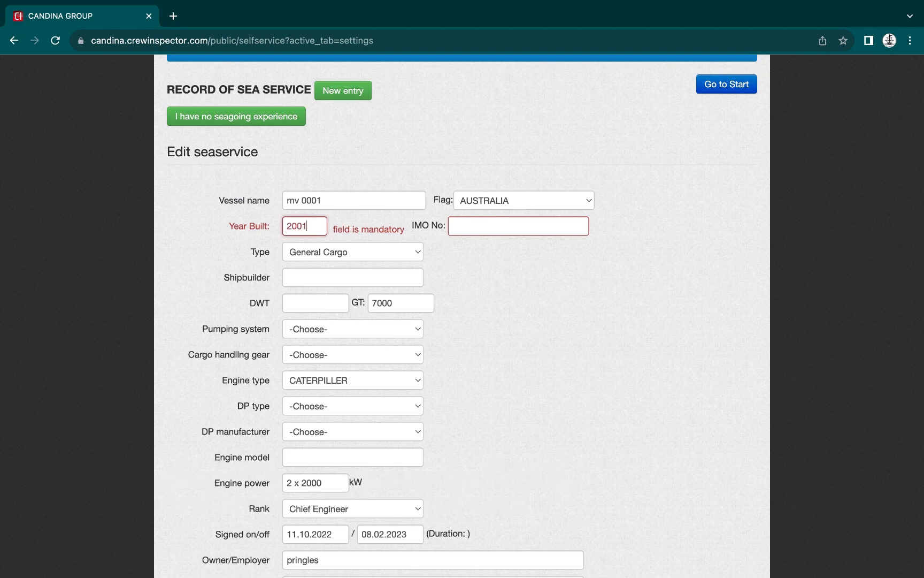
pyautogui.click(511, 231)
pyautogui.write('961')
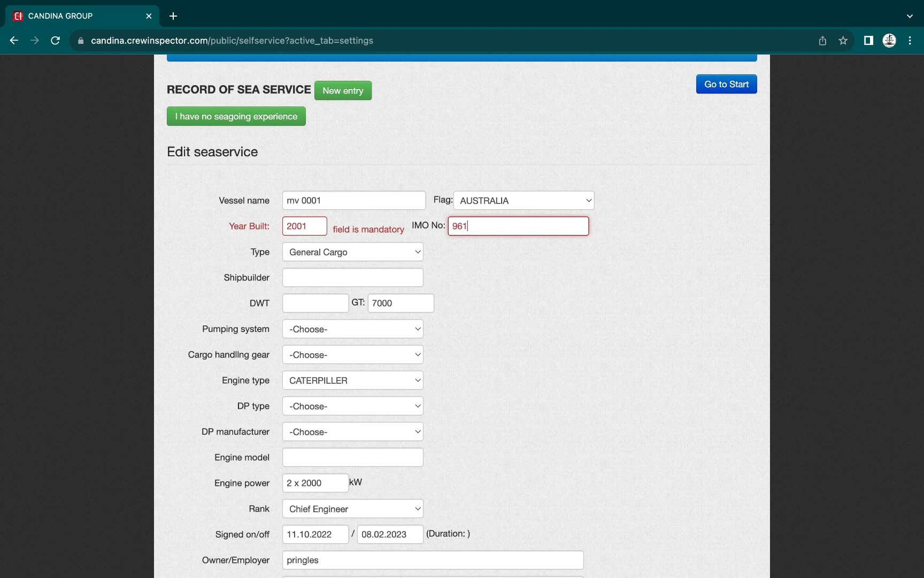
pyautogui.write('9909')
pyautogui.scroll(-5, 557, 321)
pyautogui.click(298, 409)
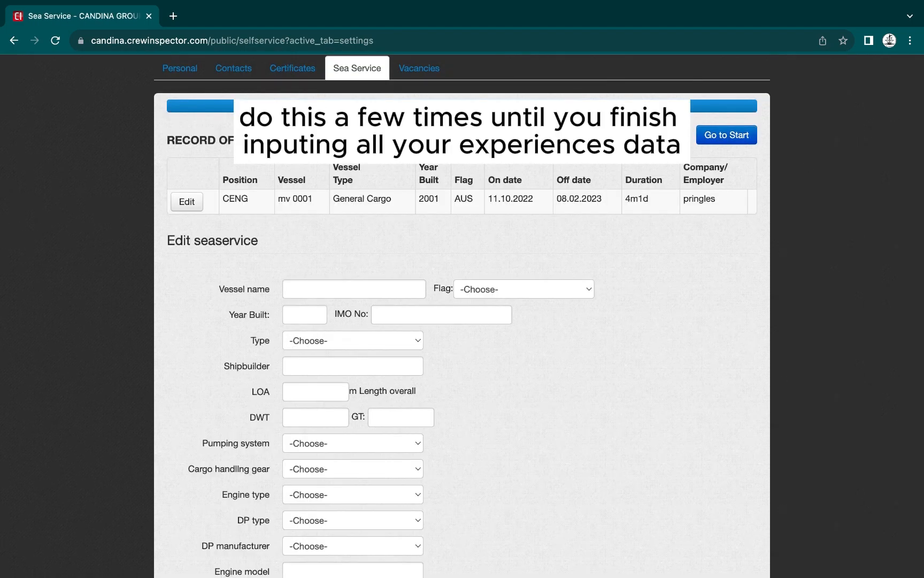
# Enter vessel mv 0002: flag AUSTRALIA, IMO 9619910, built 2002, type General Cargo
pyautogui.write('mv 0002')
pyautogui.click(492, 292)
pyautogui.scroll(-5, 526, 407)
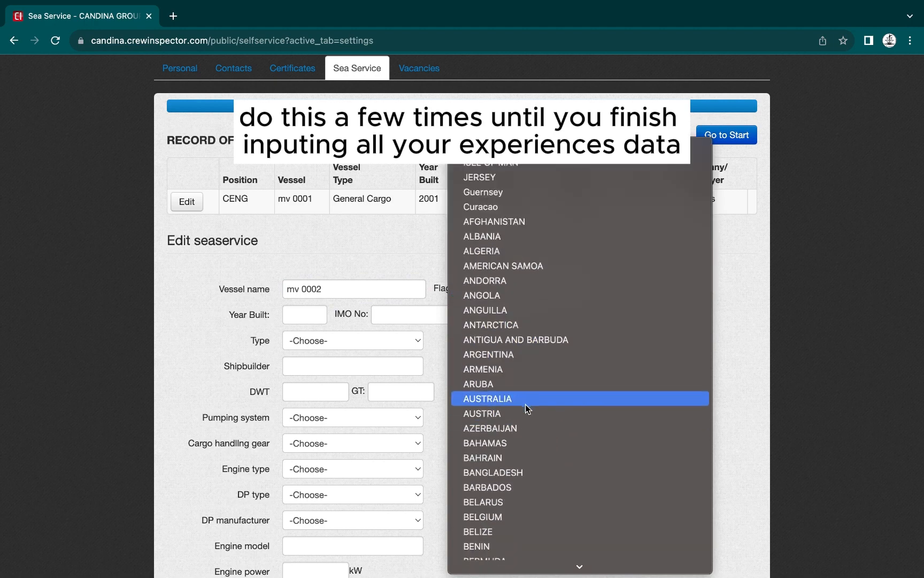
pyautogui.click(526, 407)
pyautogui.click(438, 315)
pyautogui.write('9619910')
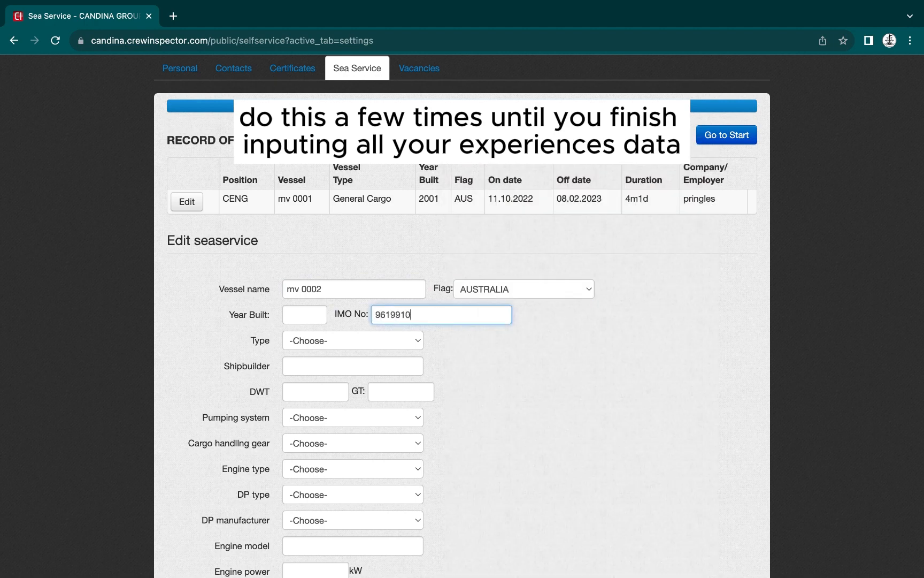
pyautogui.click(318, 315)
pyautogui.write('2002')
pyautogui.click(317, 342)
pyautogui.scroll(-10, 316, 342)
pyautogui.click(322, 455)
pyautogui.scroll(-5, 320, 405)
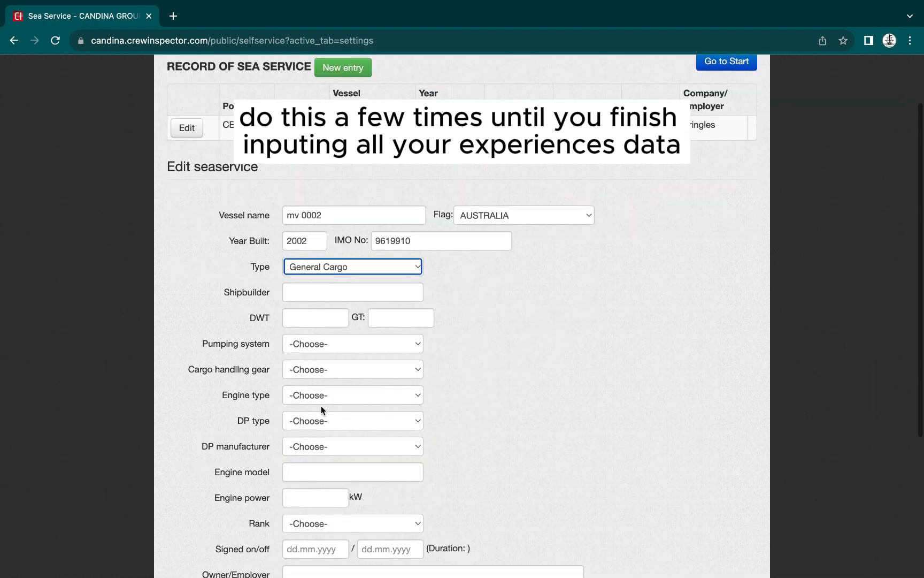
# Set gross tonnage 7000, engine CATERPILLER and engine power 2 x 3000
pyautogui.click(381, 251)
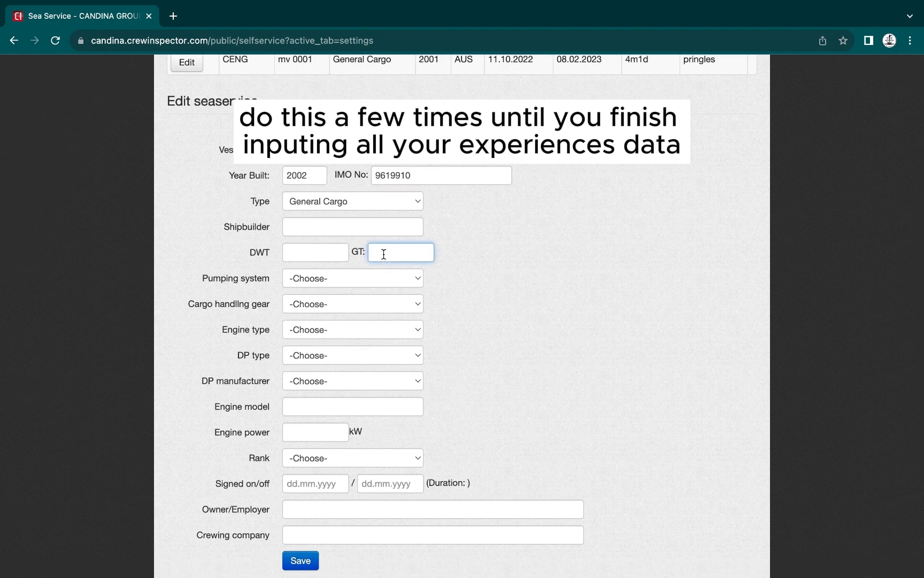
pyautogui.click(305, 329)
pyautogui.click(310, 545)
pyautogui.click(384, 251)
pyautogui.write('7000')
pyautogui.scroll(-3, 442, 258)
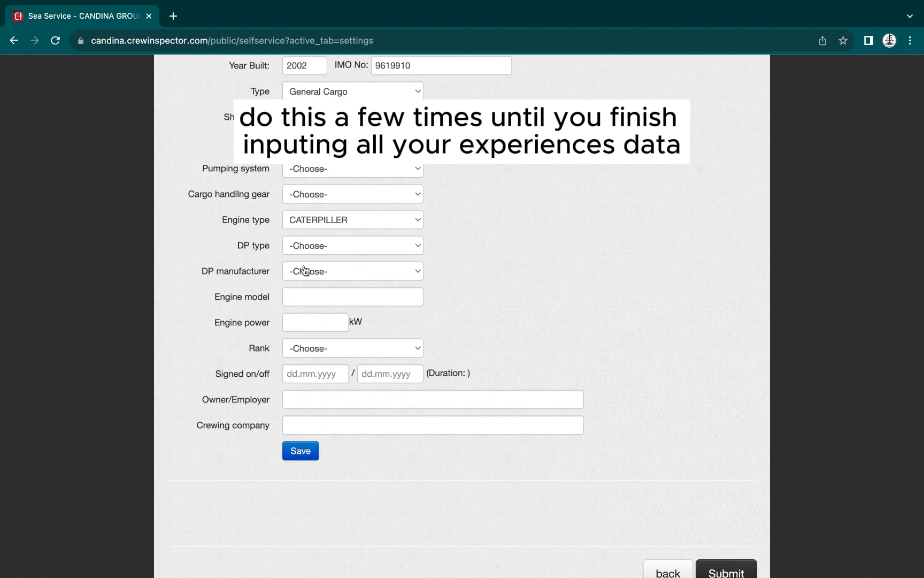
pyautogui.click(316, 322)
pyautogui.write('2 x 3000')
# Set rank Chief Engineer, dates 17.02.22 to 21.07.2022, employer pringles, and save
pyautogui.click(313, 348)
pyautogui.scroll(10, 305, 385)
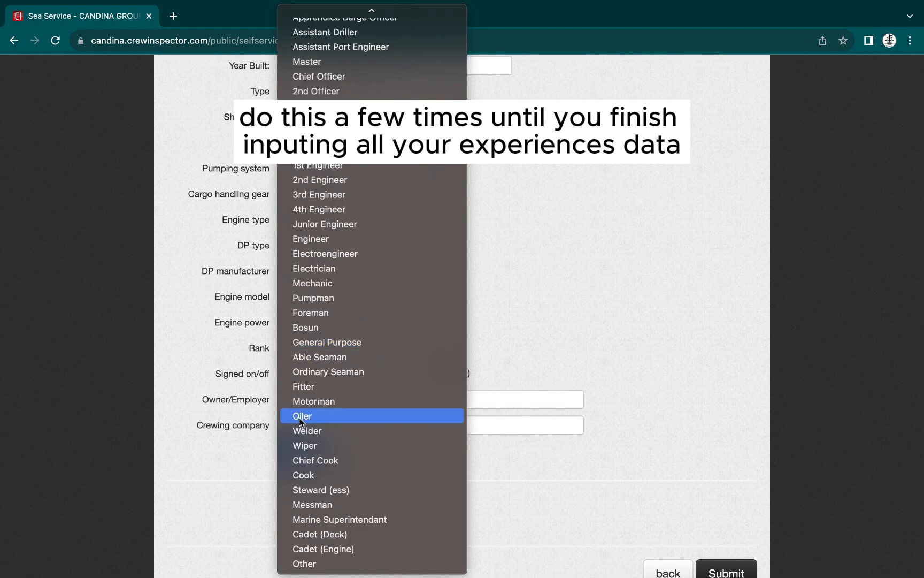
pyautogui.click(316, 166)
pyautogui.click(317, 376)
pyautogui.write('17.02.22')
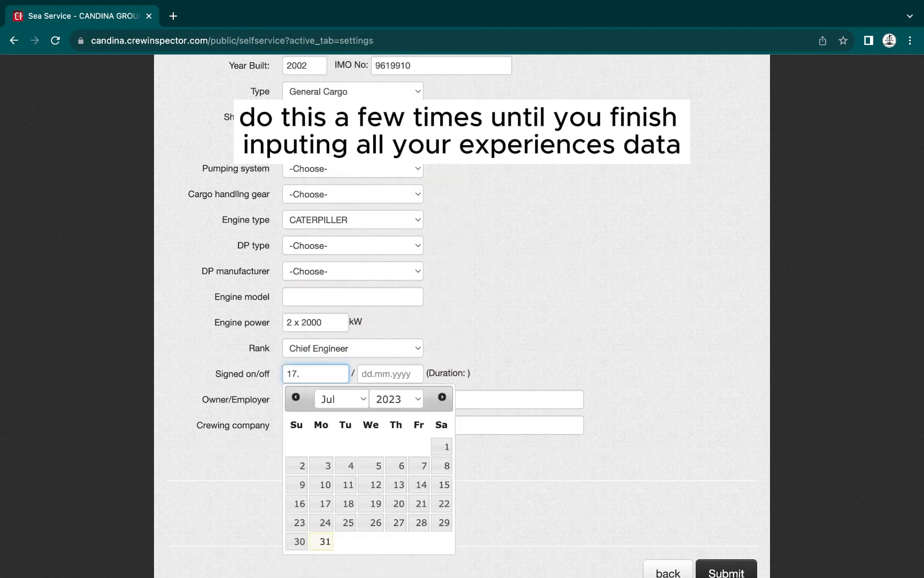
pyautogui.press('Tab')
pyautogui.write('21.07.2022')
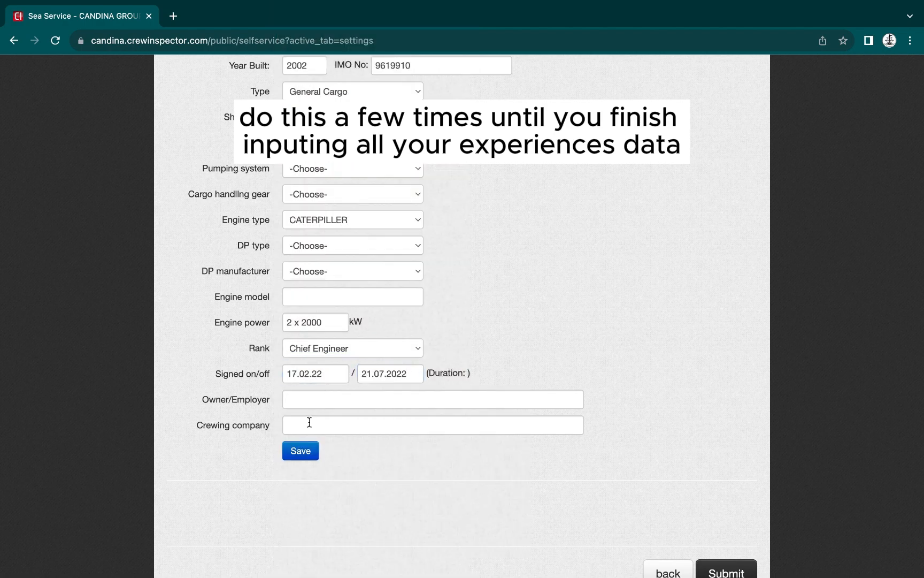
pyautogui.click(310, 399)
pyautogui.write('pringles')
pyautogui.click(303, 450)
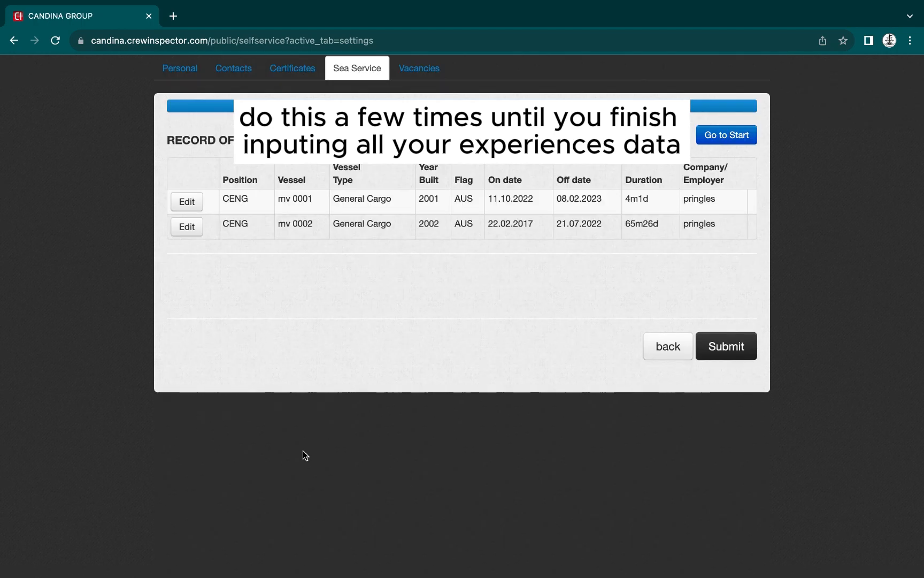
# Start a new entry for mv 0025: flag MARSHALL ISLANDS, built 2001, IMO 1019999
pyautogui.click(369, 136)
pyautogui.click(302, 306)
pyautogui.write('mv 0025')
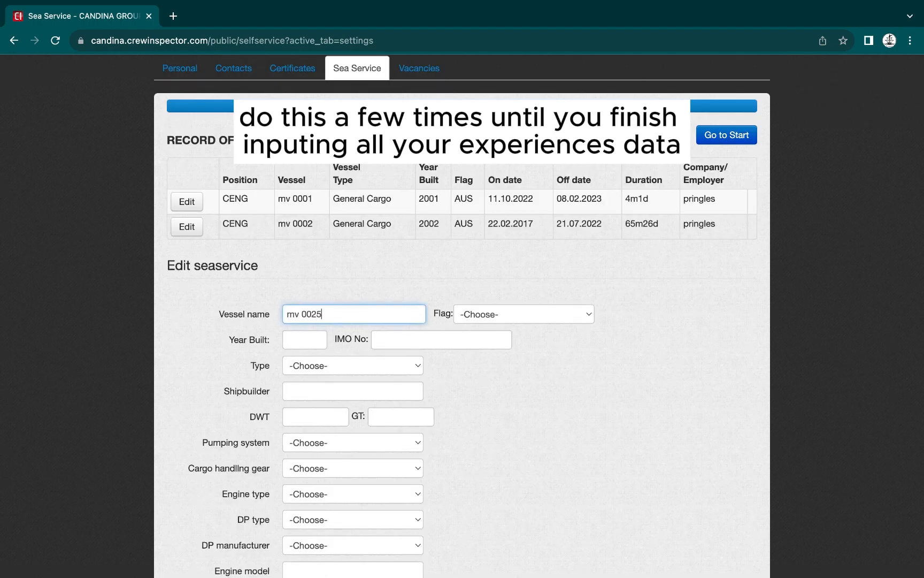
pyautogui.click(500, 316)
pyautogui.scroll(-10, 489, 431)
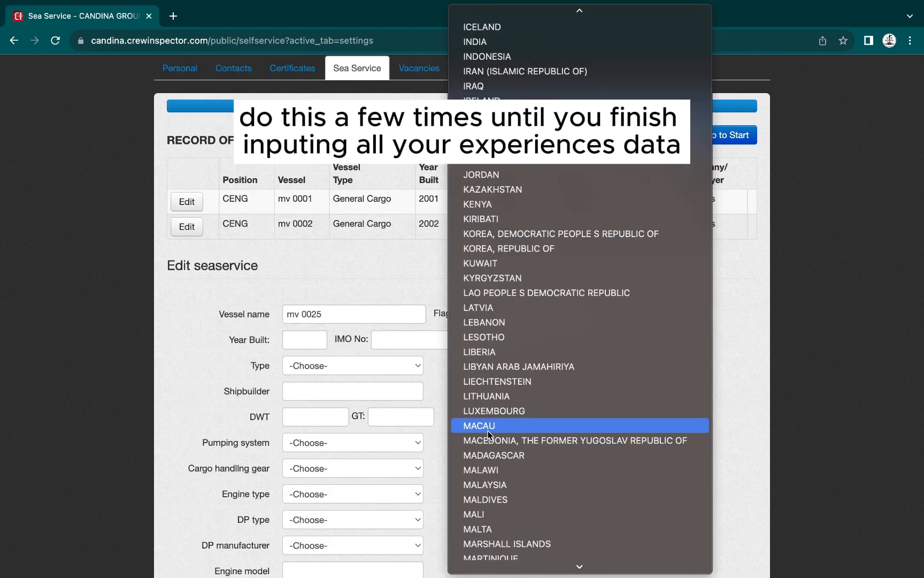
pyautogui.click(488, 430)
pyautogui.press('Tab')
pyautogui.write('2001')
pyautogui.press('Tab')
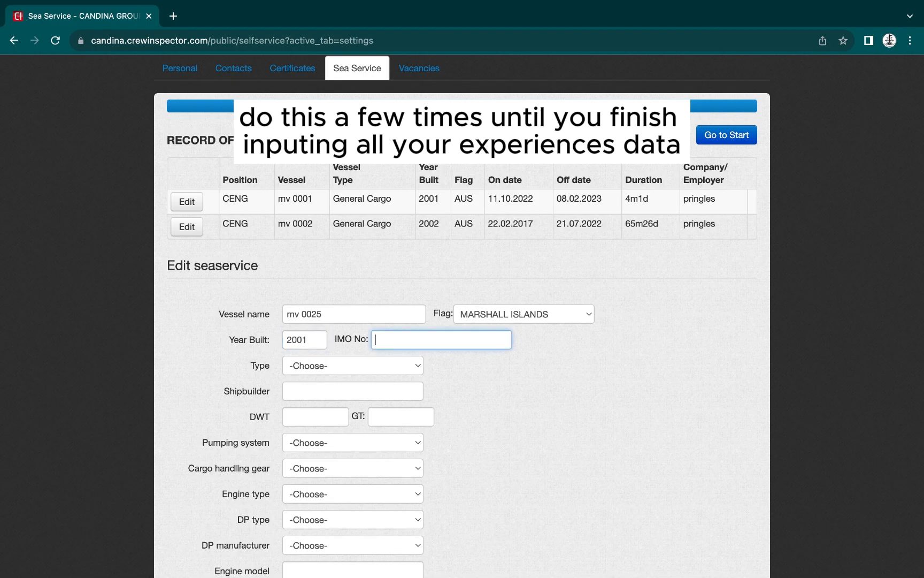
pyautogui.write('1019999')
# Set type Container, gross tonnage 17000, engine MAN and engine power 8000
pyautogui.click(321, 367)
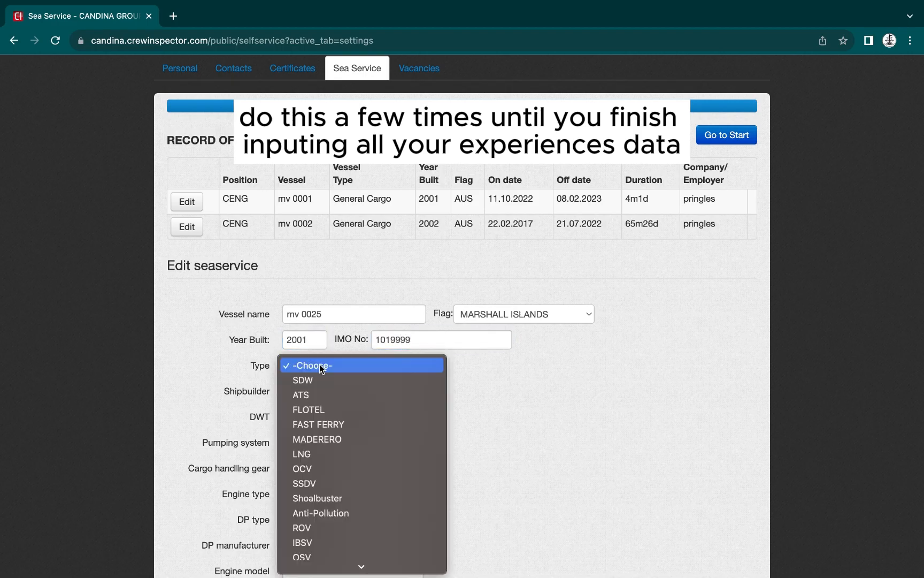
pyautogui.scroll(-10, 322, 447)
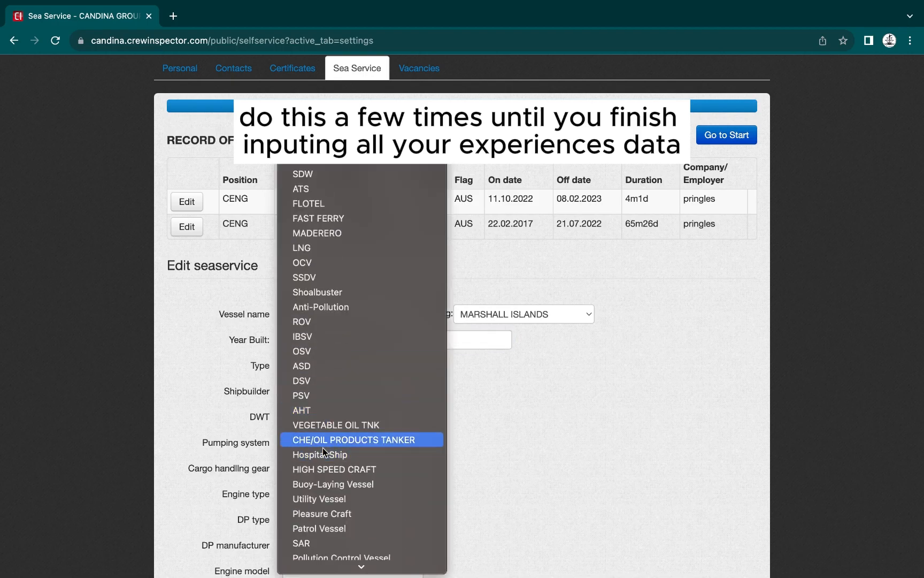
pyautogui.scroll(-3, 322, 447)
pyautogui.click(327, 394)
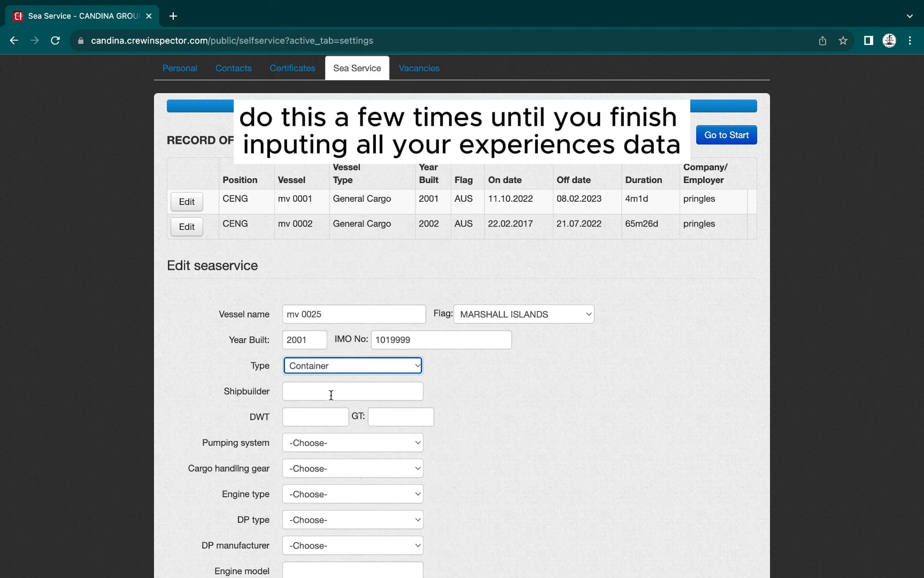
pyautogui.scroll(-2, 330, 392)
pyautogui.click(382, 359)
pyautogui.write('17000')
pyautogui.scroll(-2, 382, 362)
pyautogui.click(321, 386)
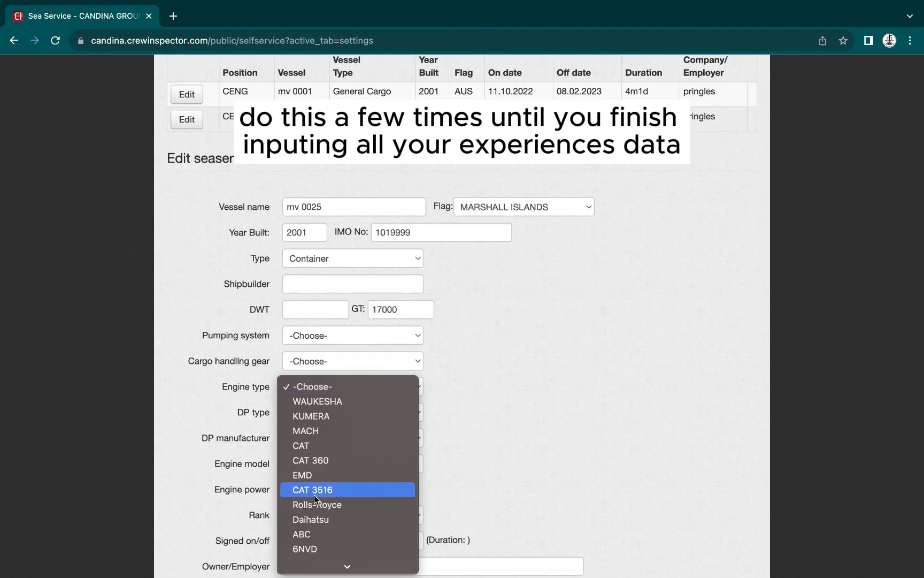
pyautogui.scroll(-5, 314, 495)
pyautogui.click(314, 495)
pyautogui.scroll(-3, 326, 451)
pyautogui.click(326, 412)
pyautogui.write('8000')
# Set rank 4th Engineer, dates 30.09.2004 to 22.12.2004, owner pluto mars, and save
pyautogui.click(330, 438)
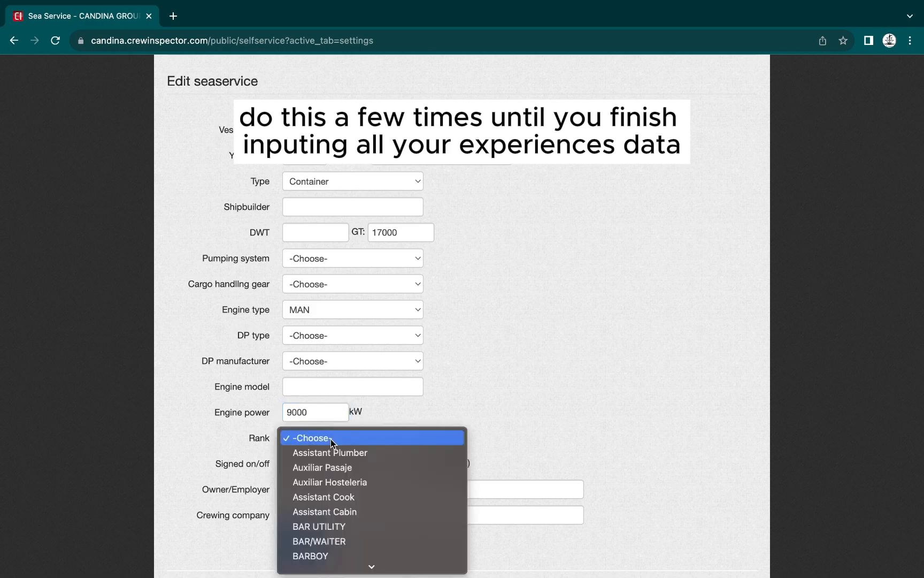
pyautogui.scroll(-15, 325, 468)
pyautogui.scroll(-7, 326, 466)
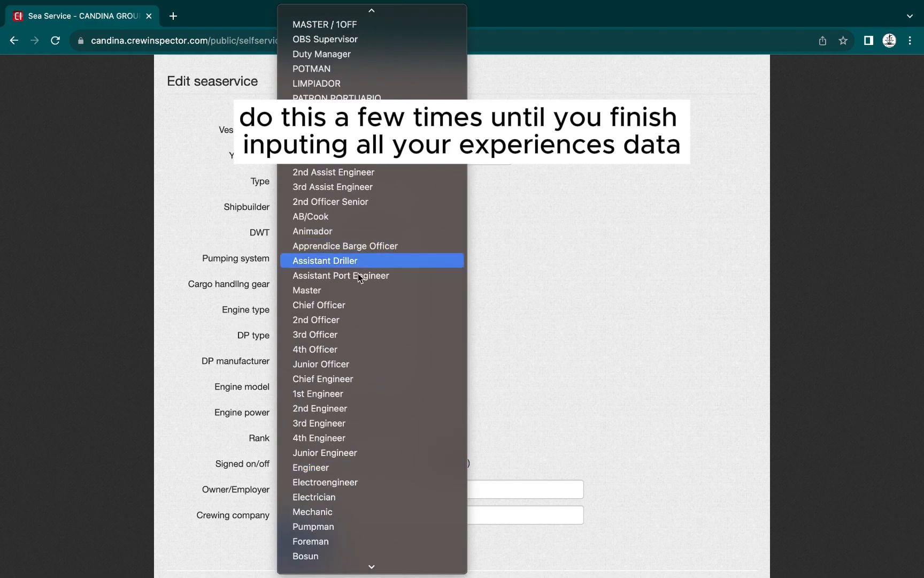
pyautogui.click(324, 438)
pyautogui.scroll(-2, 323, 434)
pyautogui.click(318, 389)
pyautogui.write('30.09.2004')
pyautogui.press('Tab')
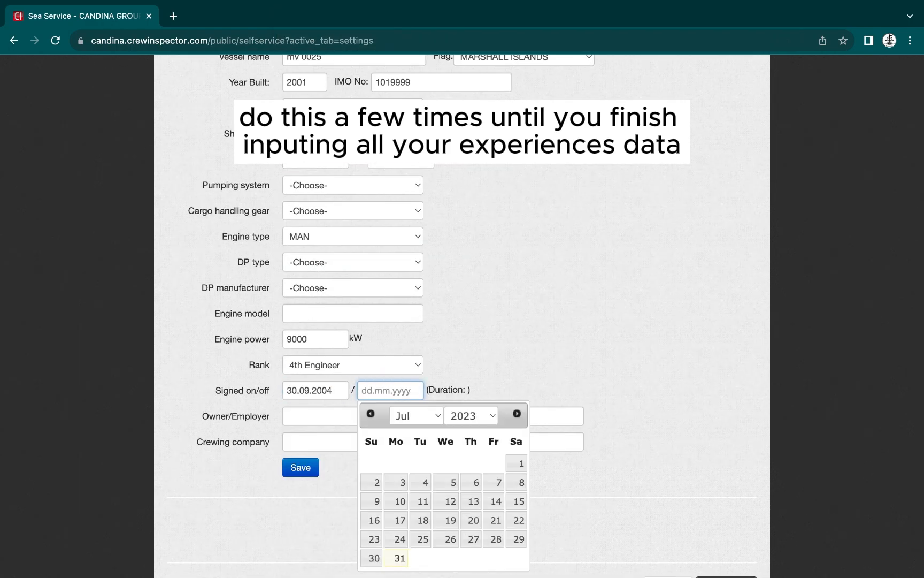
pyautogui.write('22.12.2004')
pyautogui.click(299, 416)
pyautogui.write('pluto mars')
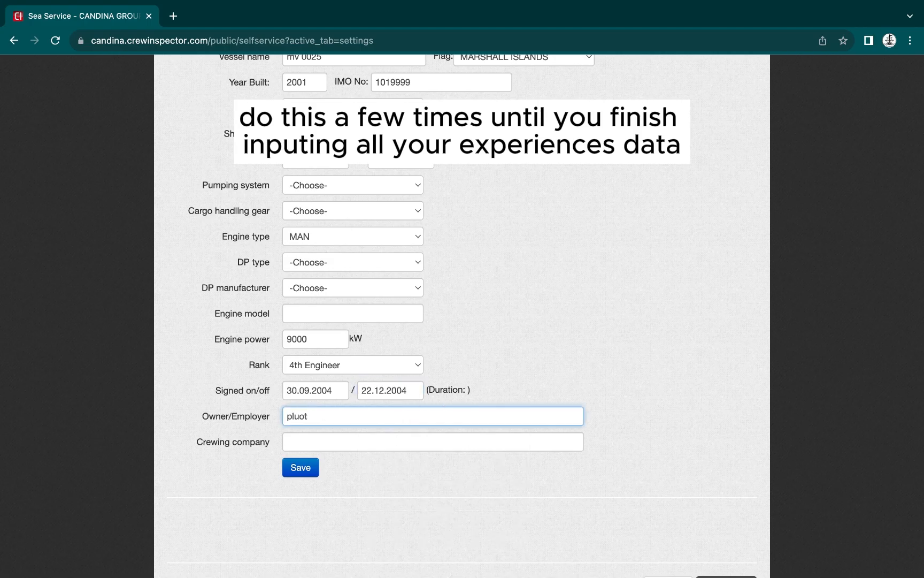
pyautogui.click(297, 470)
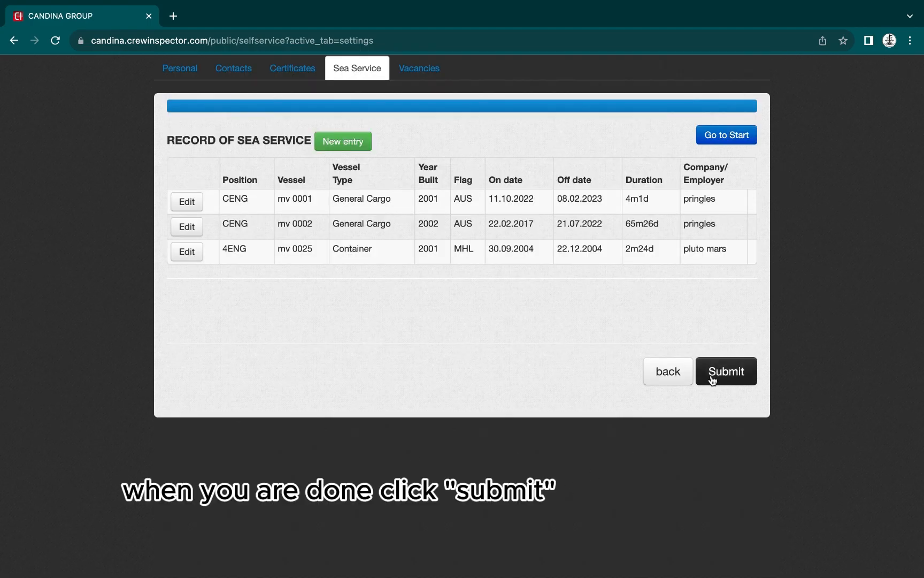
# Submit the crew application and confirm the welcome message to reach profile Settings
pyautogui.click(717, 373)
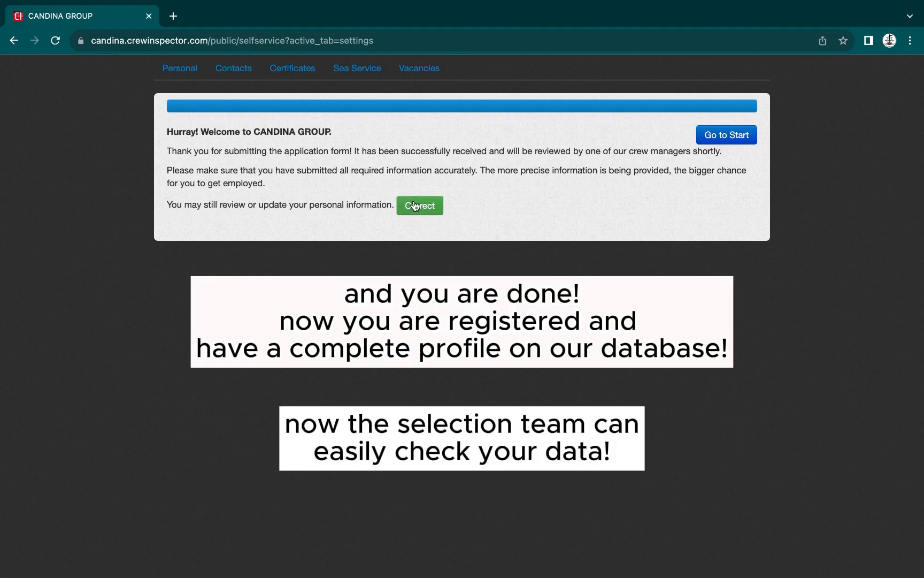
pyautogui.click(415, 207)
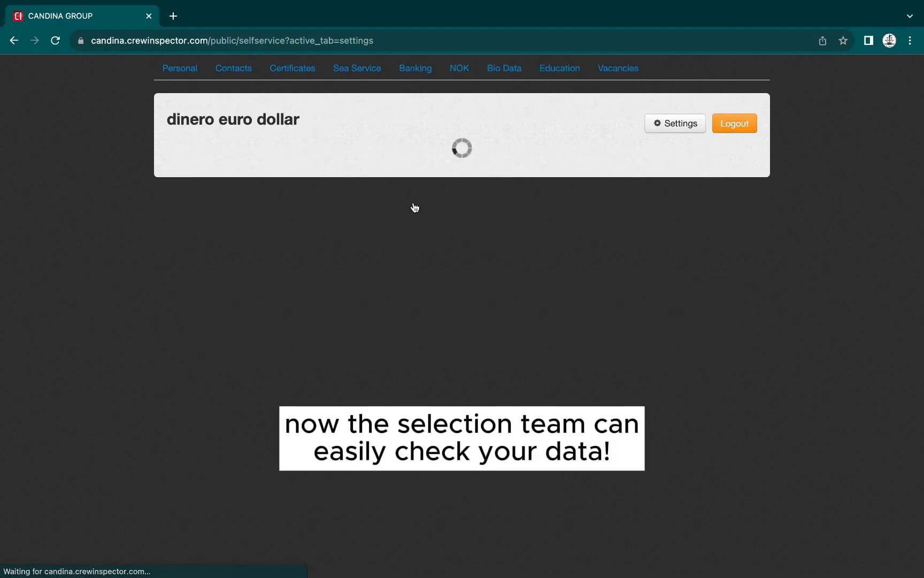
pyautogui.scroll(-1, 173, 437)
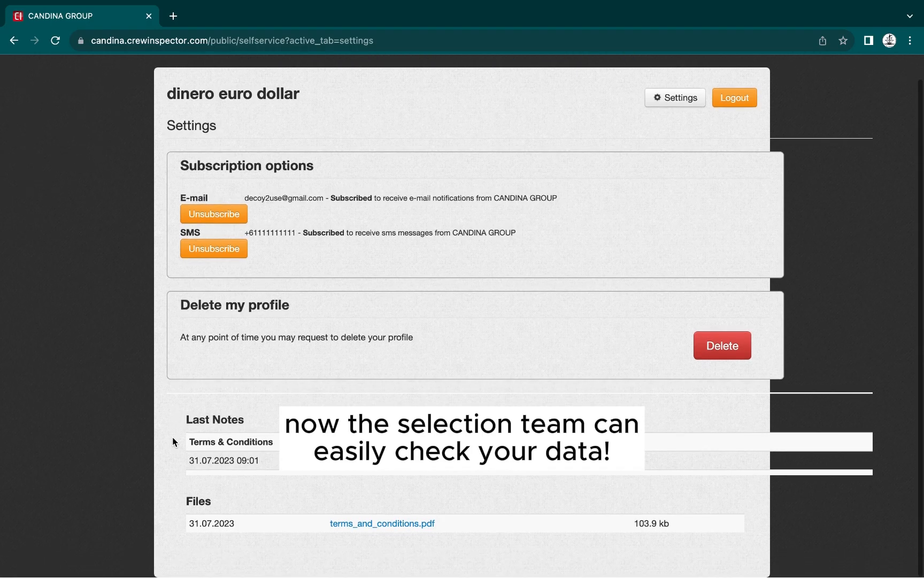